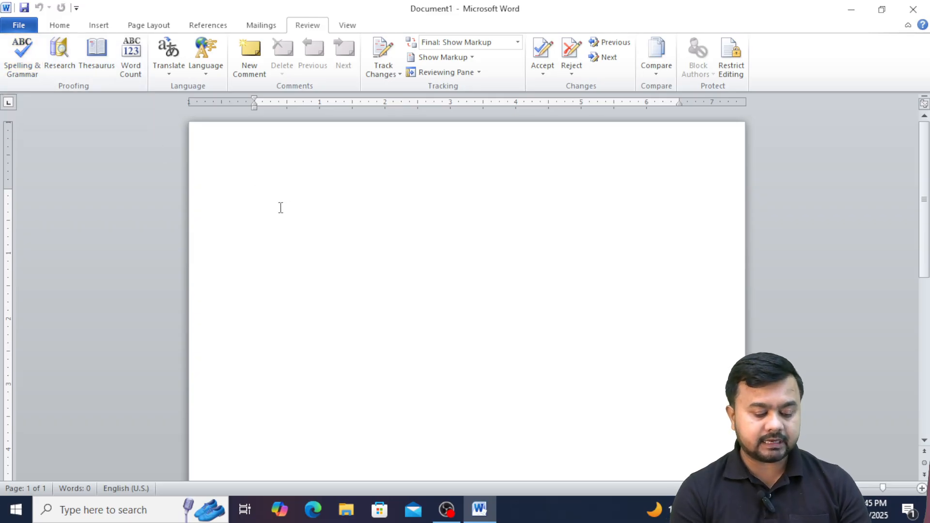
Type 'Compuror', review its spelling suggestions, and retype the ending to make 'Computor'.
type("Comp")
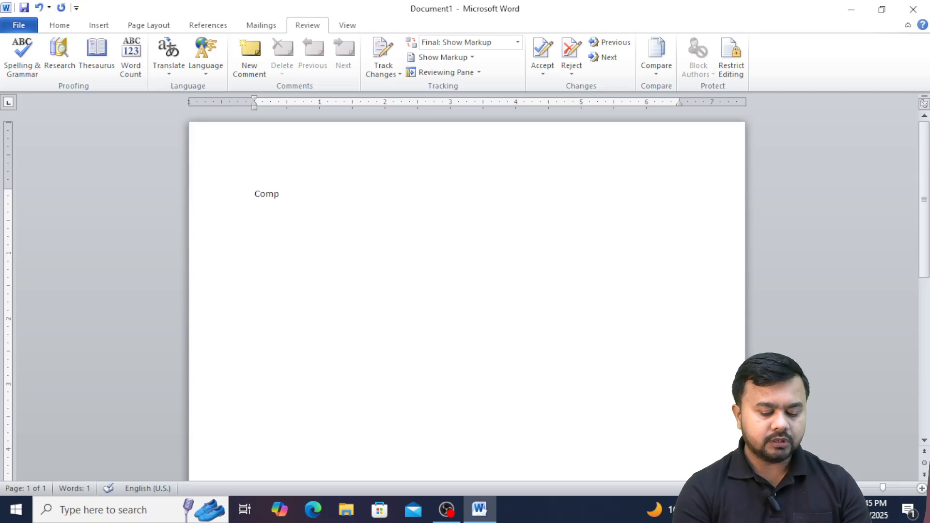
type("uror")
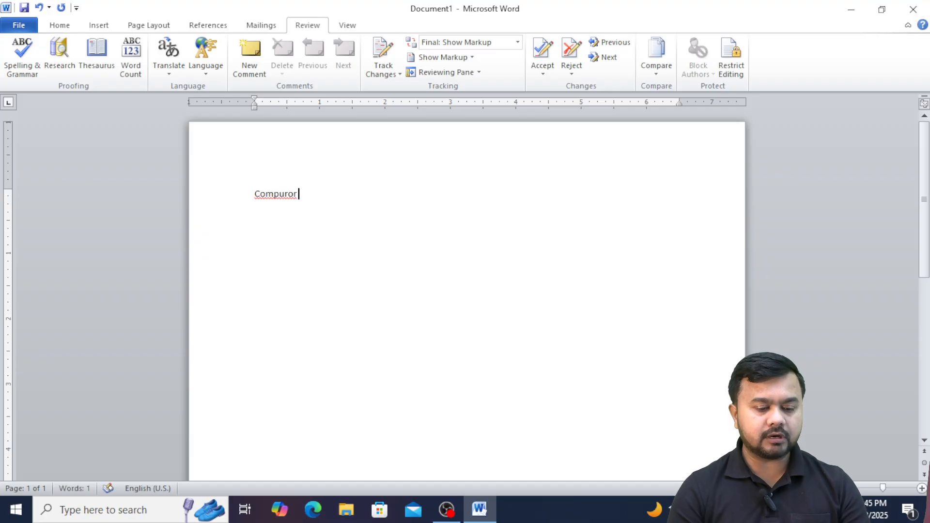
mouse_move(285, 203)
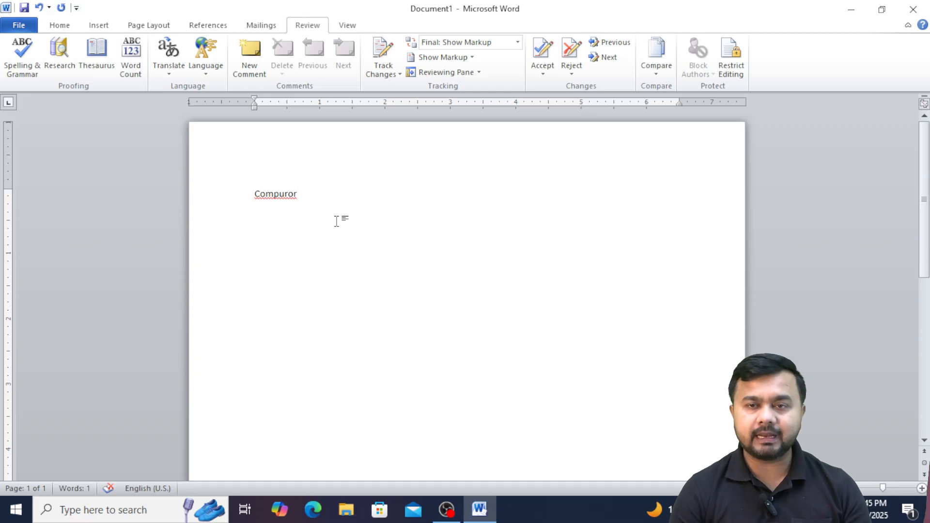
right_click(280, 195)
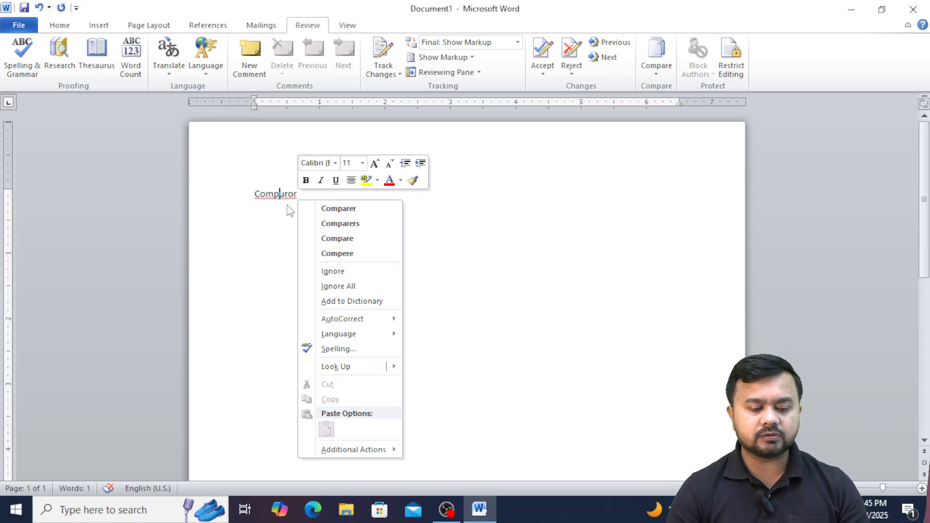
key("Escape")
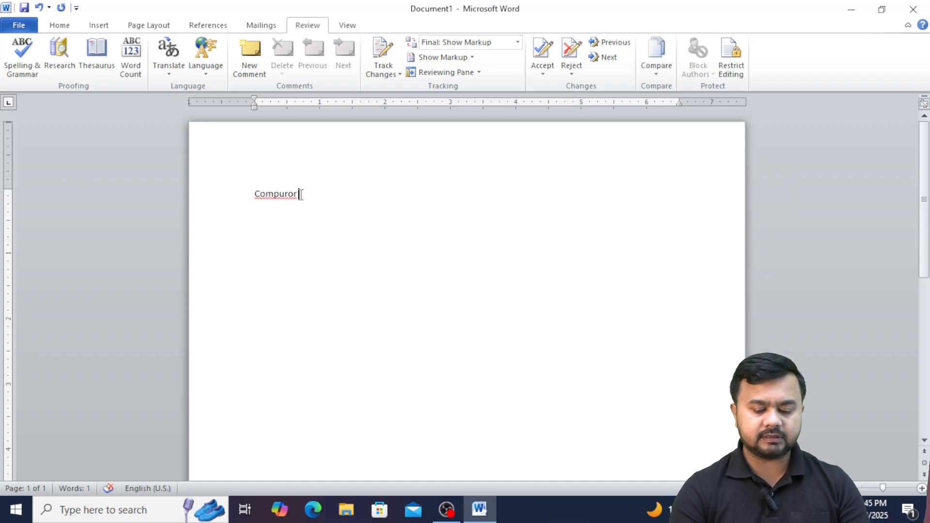
key("BackSpace")
key("BackSpace")
key("BackSpace")
type("t")
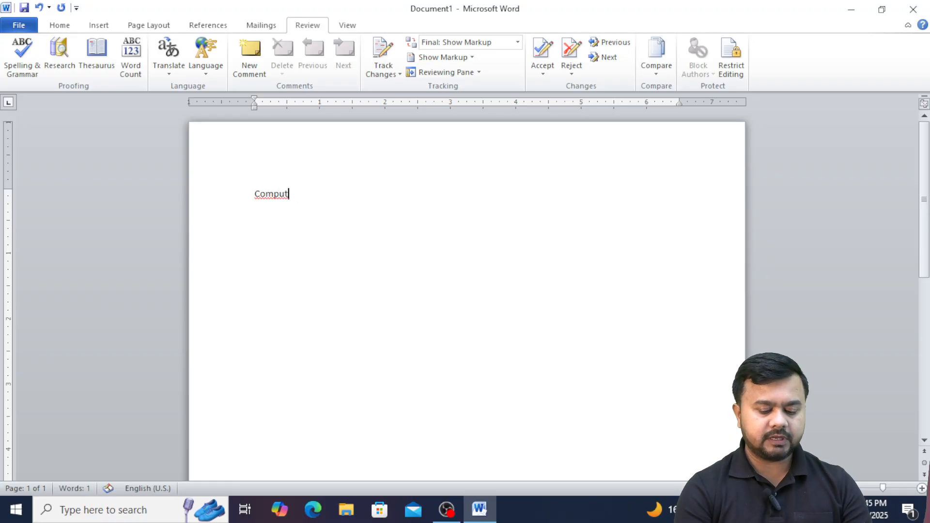
type("or")
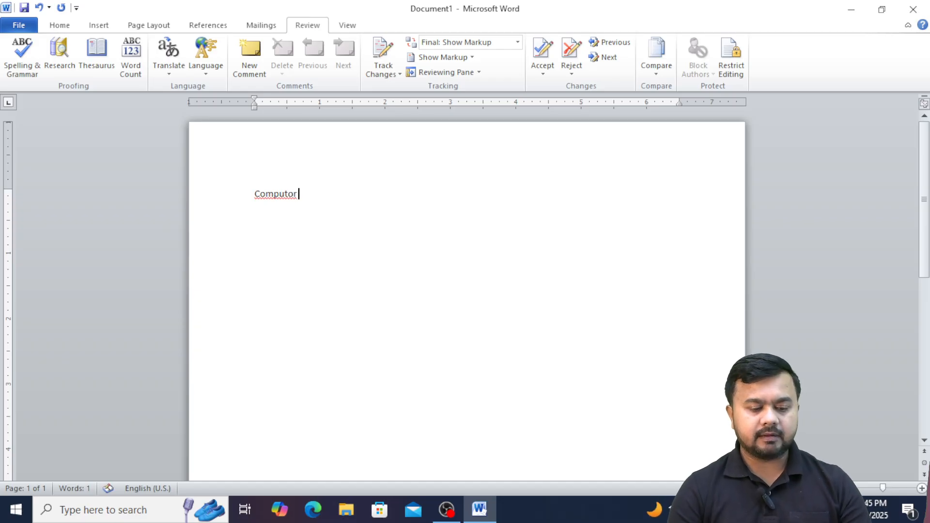
right_click(286, 194)
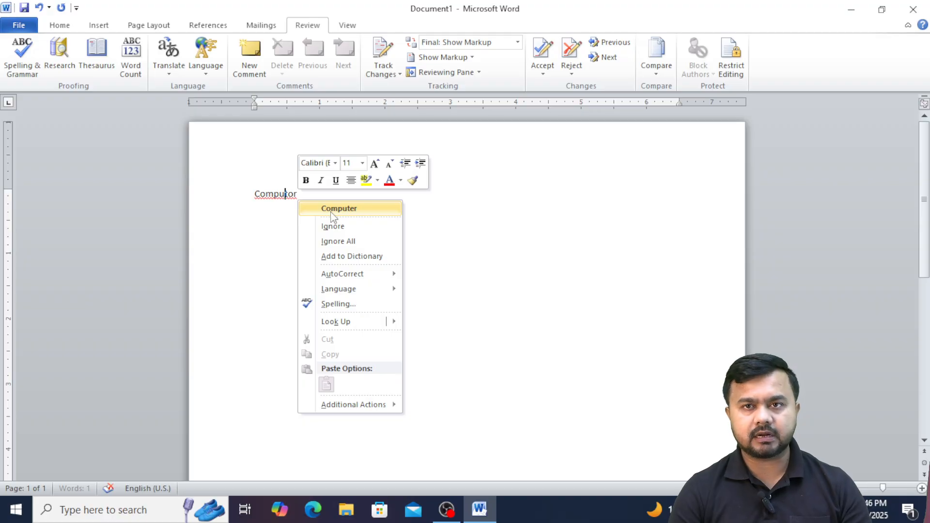
left_click(264, 212)
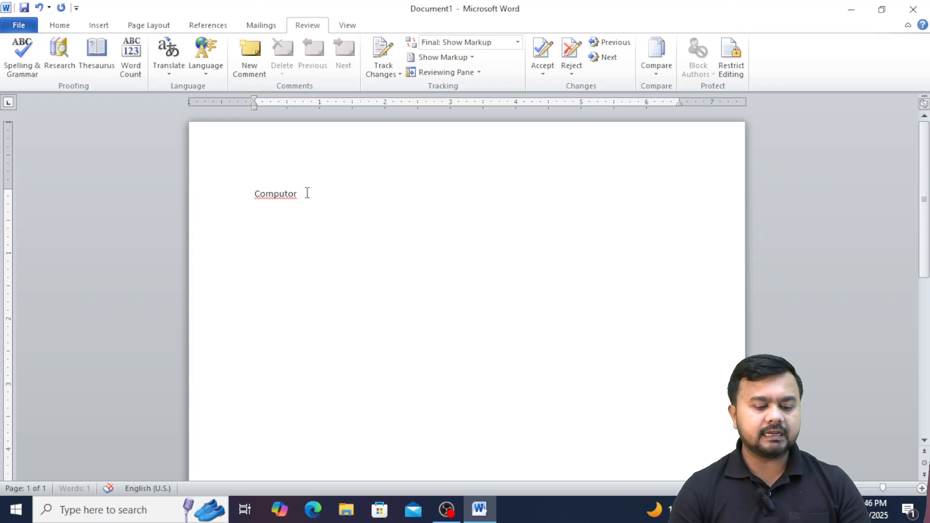
Correct it to 'Computer', clear it, and type 'If you like the vidoe please like share and subscrabe .' for checking.
left_click_drag(307, 193, 162, 178)
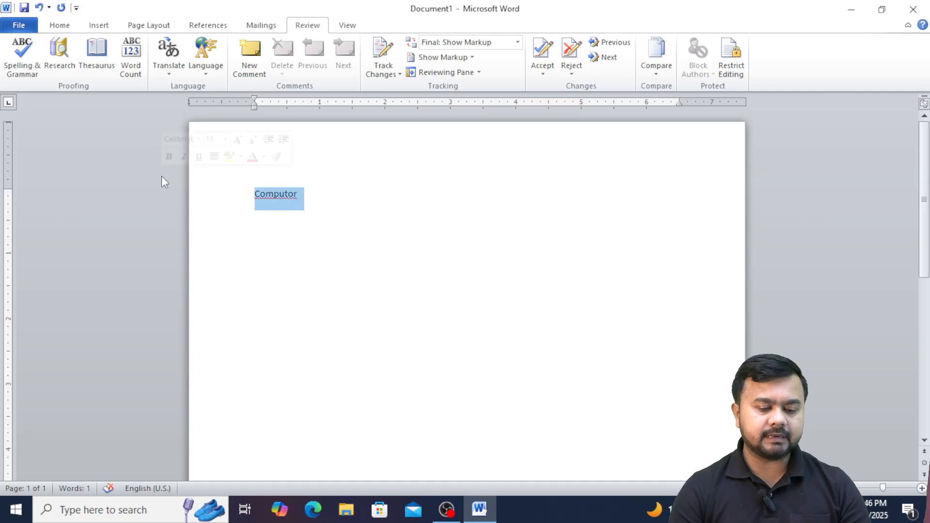
left_click(265, 194)
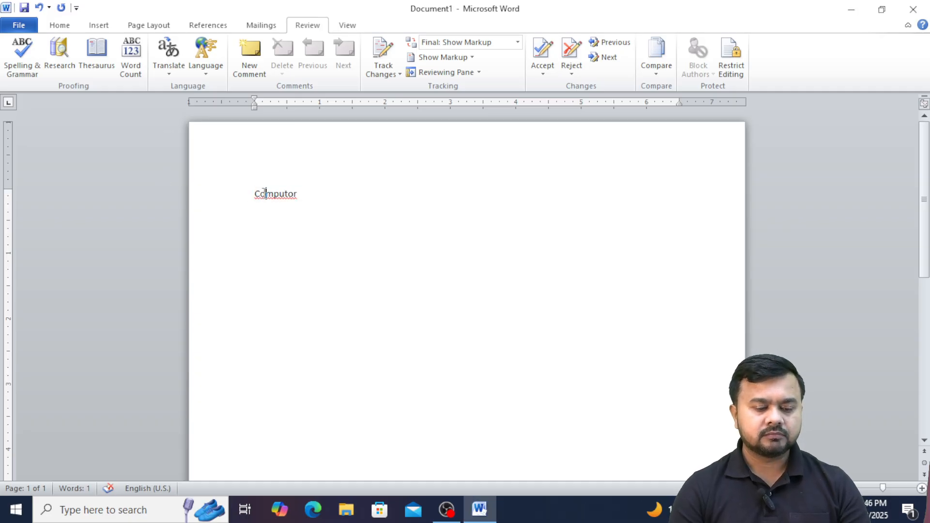
right_click(293, 197)
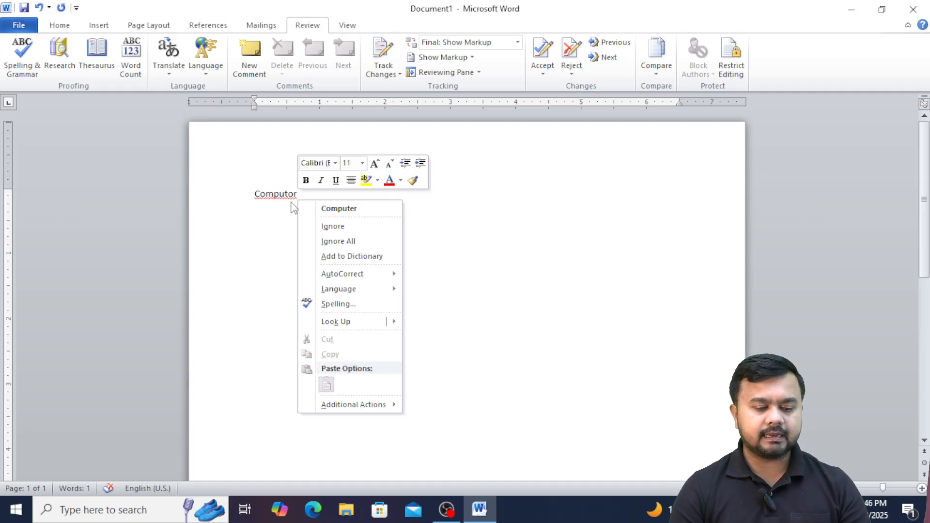
left_click(336, 210)
left_click(189, 192)
key("BackSpace")
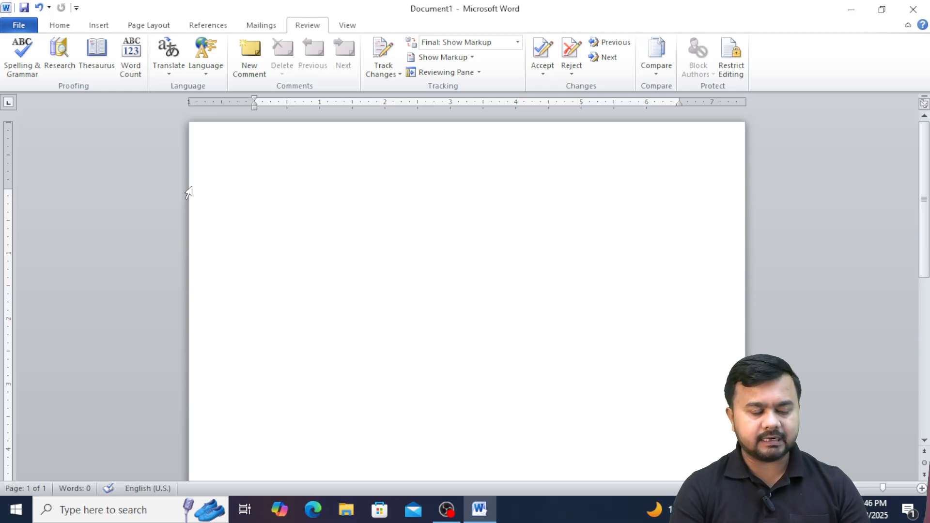
type("If you li")
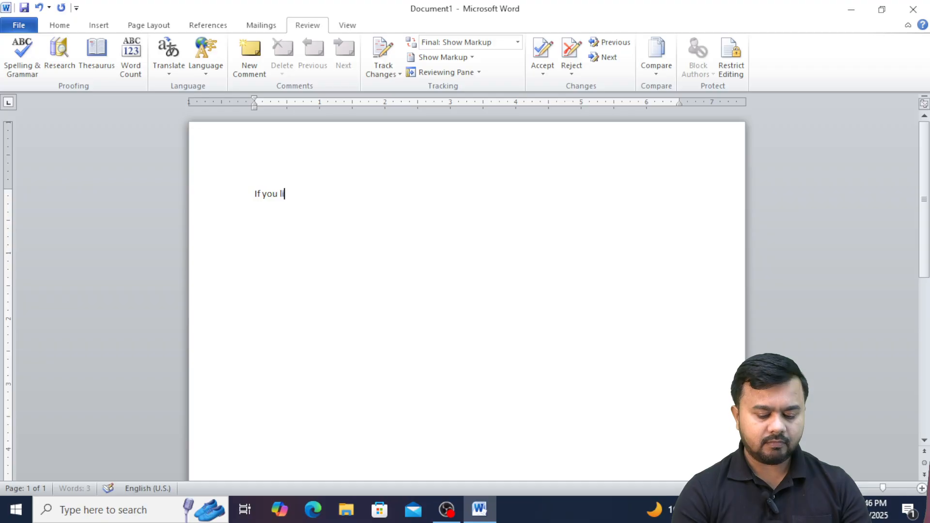
type("ke the vidoe")
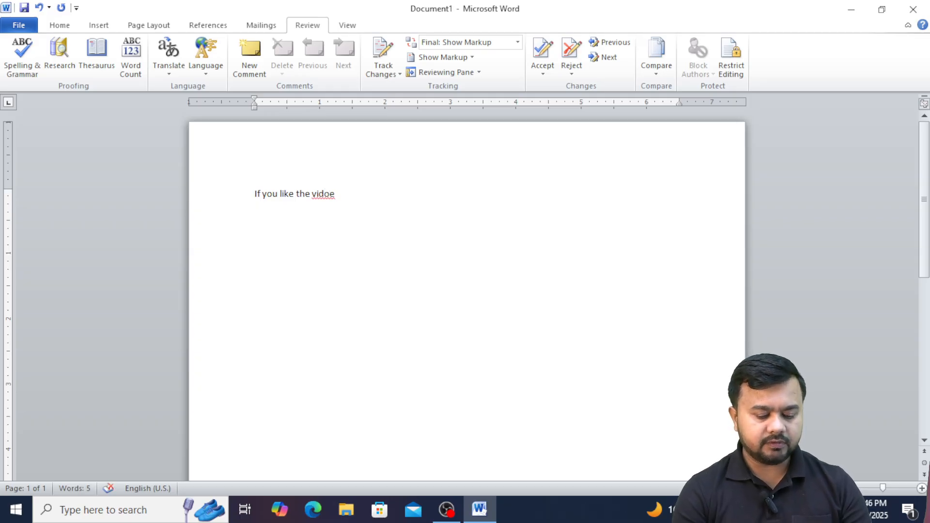
type(" please")
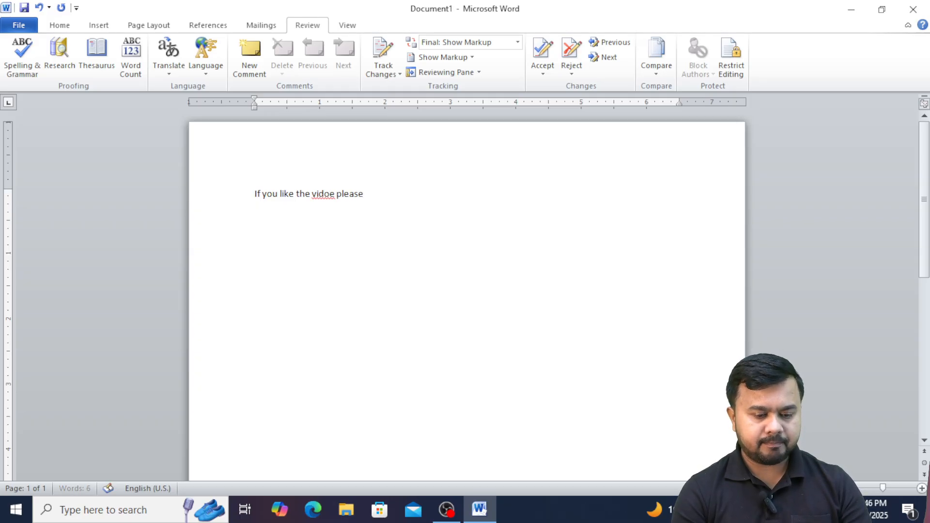
type(" l")
type("ike shar")
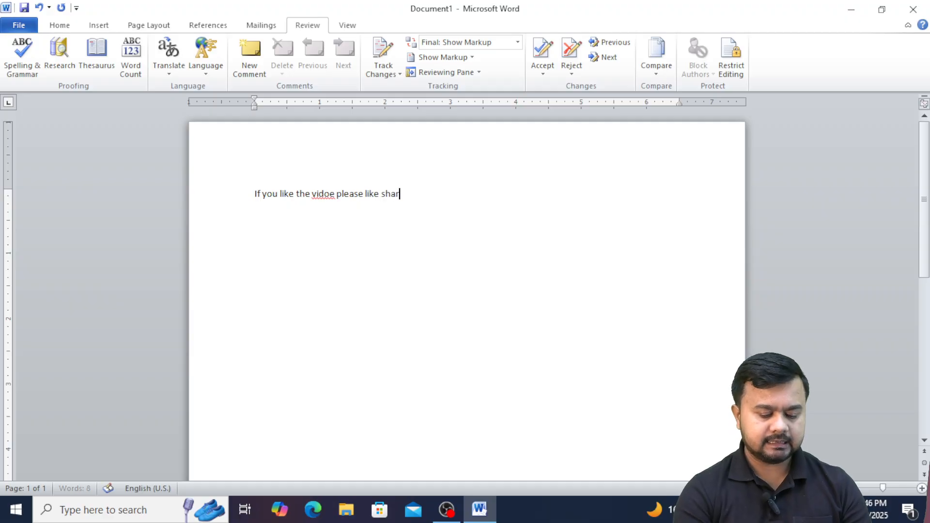
type("e and s")
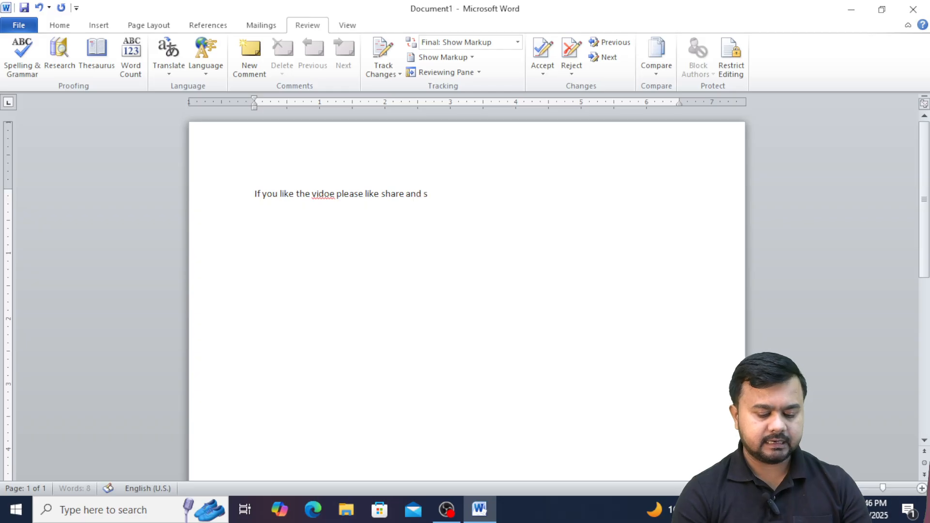
type("ubscr")
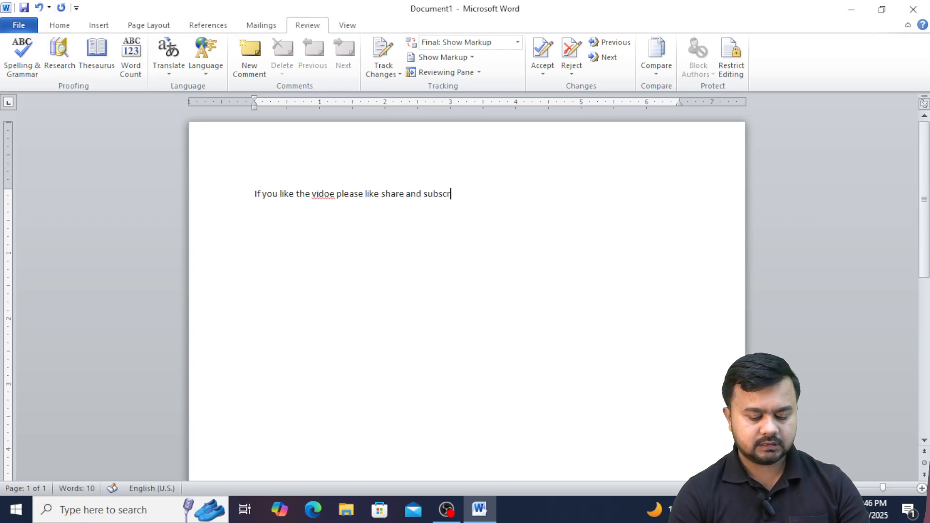
type("abe .")
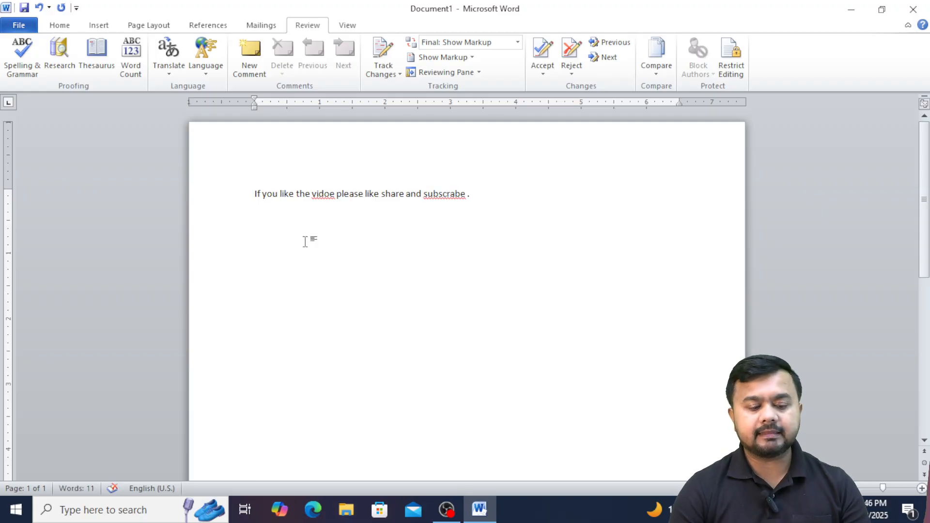
left_click(25, 62)
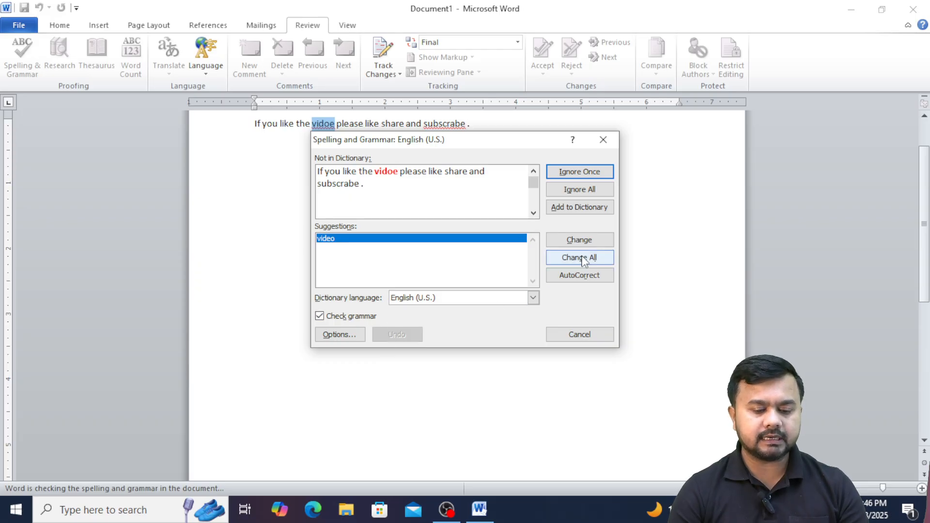
In Spelling & Grammar, change 'vidoe' to 'video' and 'subscrabe' to 'subscribe', then close it.
left_click(571, 241)
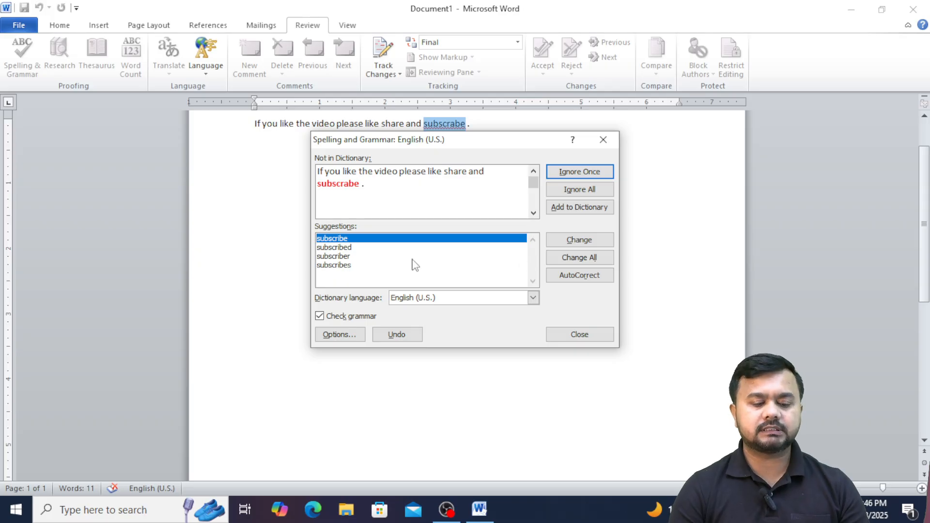
left_click(349, 248)
left_click(342, 257)
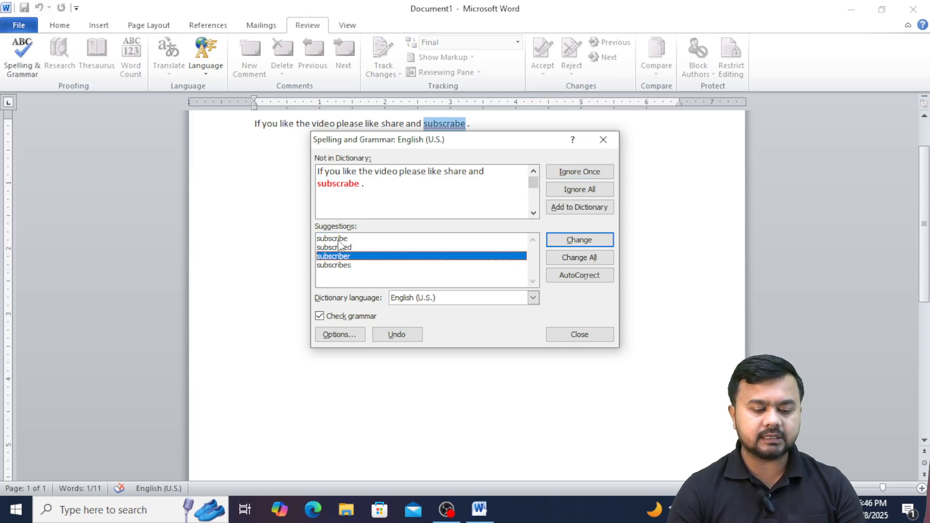
left_click(339, 239)
left_click(580, 240)
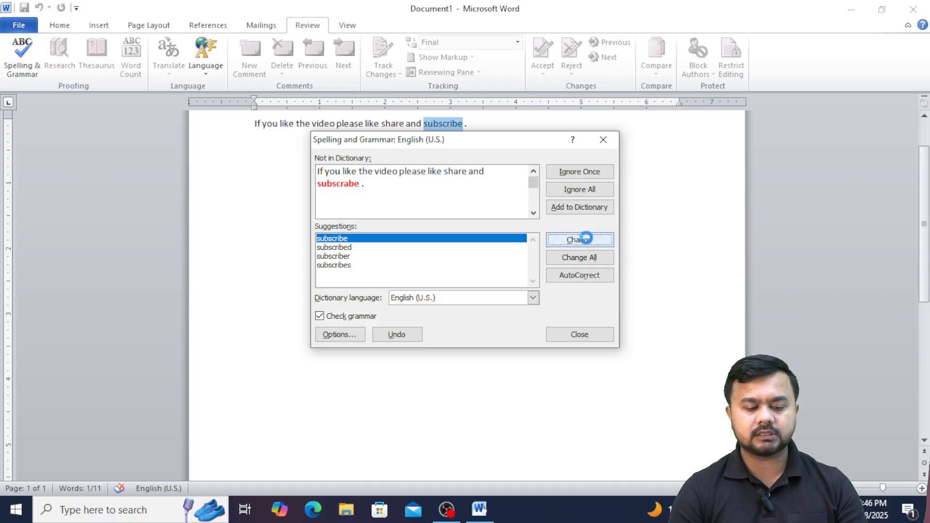
left_click(574, 336)
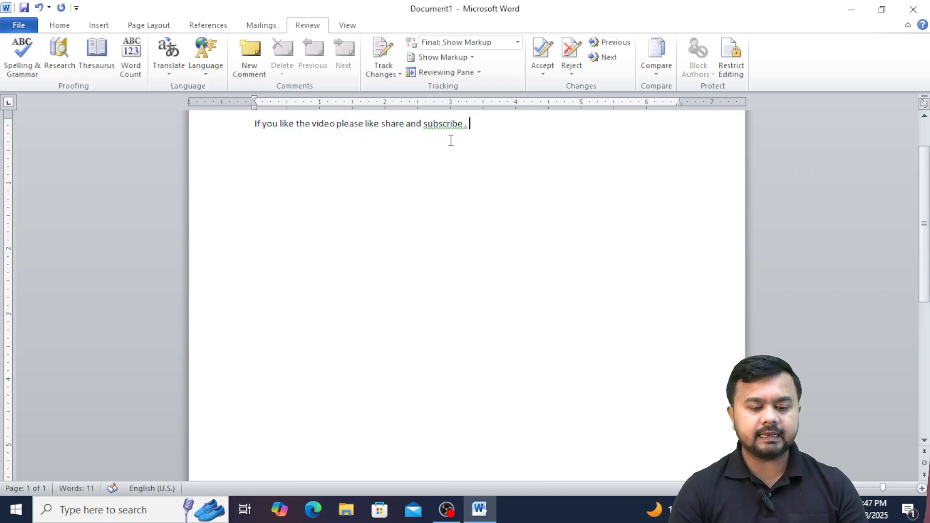
left_click_drag(927, 233, 927, 203)
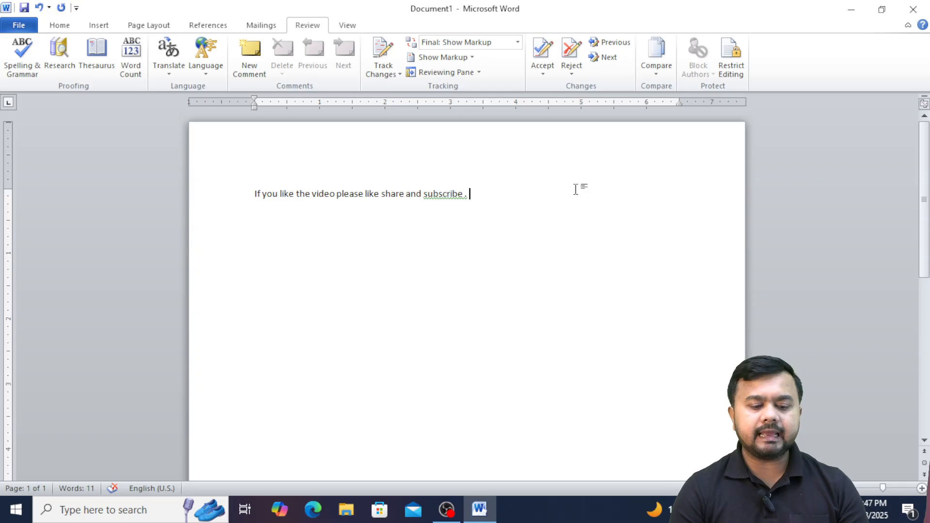
right_click(460, 198)
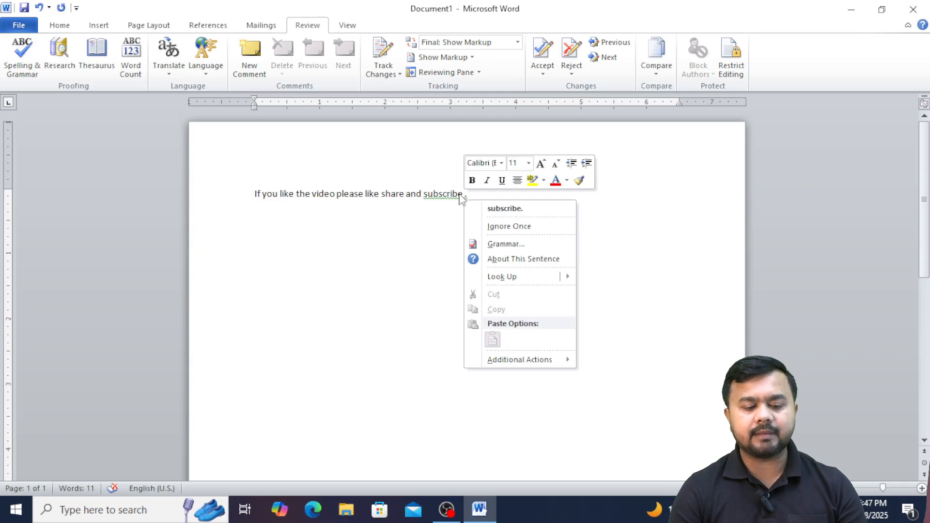
left_click(496, 209)
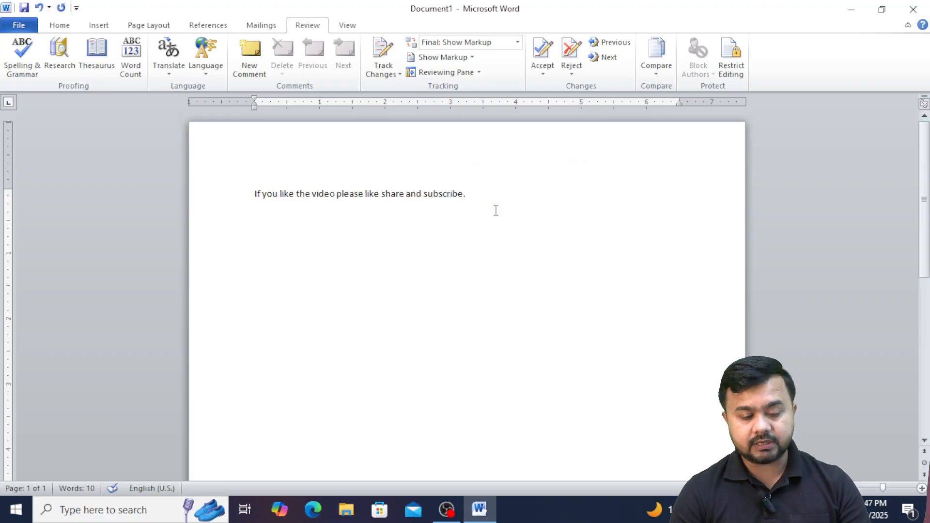
left_click(487, 226)
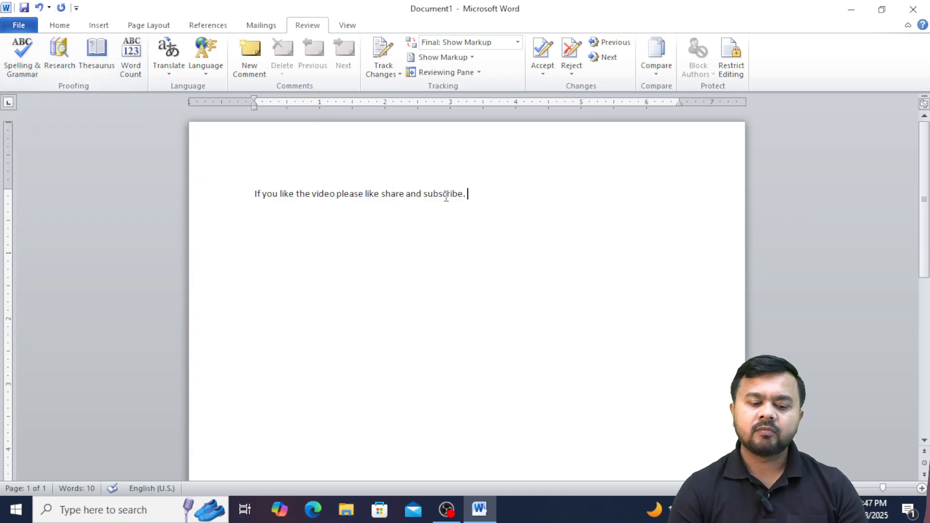
mouse_move(446, 197)
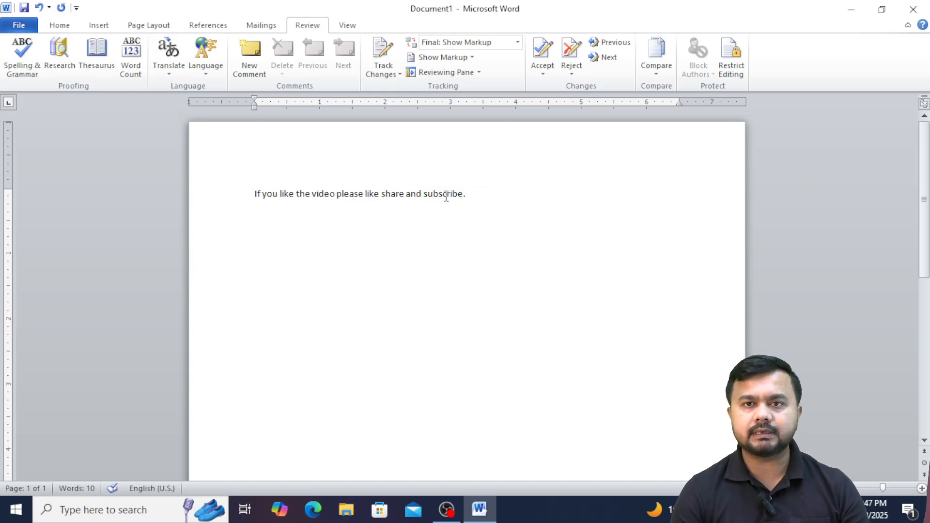
Replace the sentence with the word 'Computer' and select it.
left_click_drag(503, 194, 270, 174)
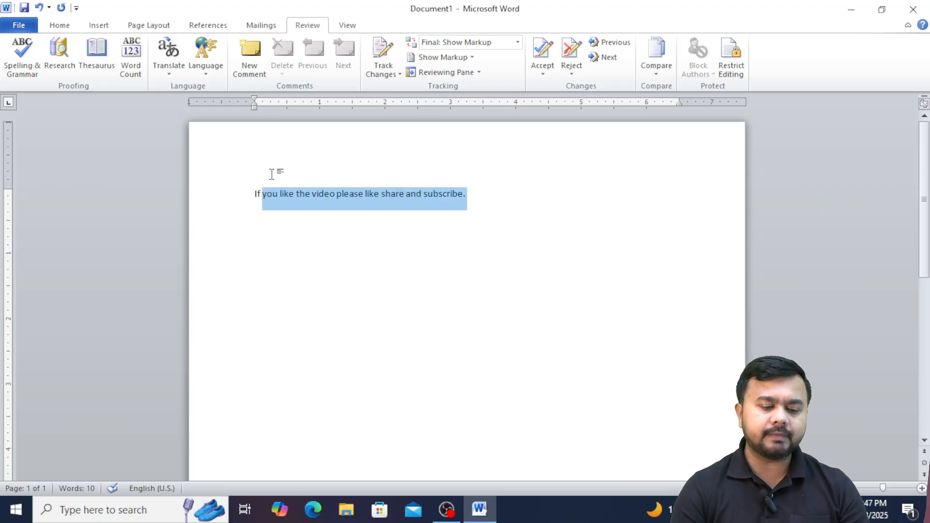
key("BackSpace")
key("BackSpace")
key("BackSpace")
key("BackSpace")
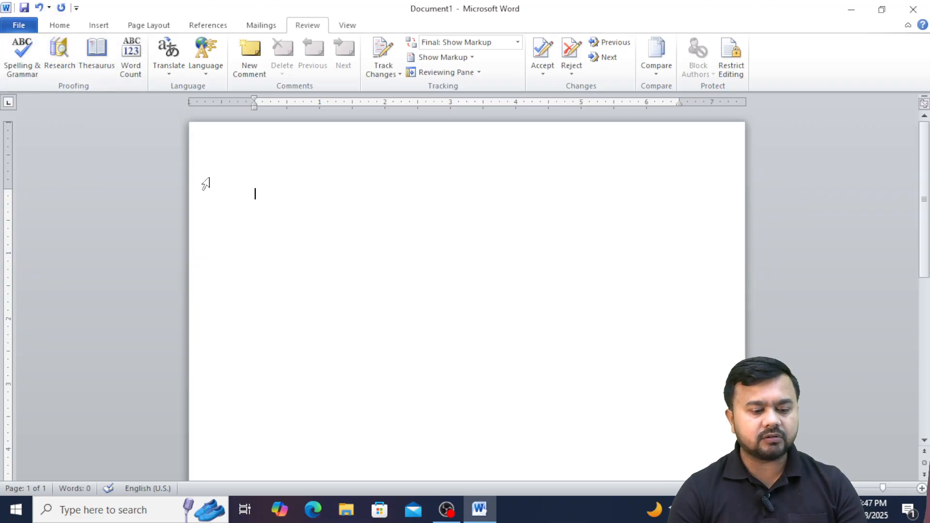
type("Co")
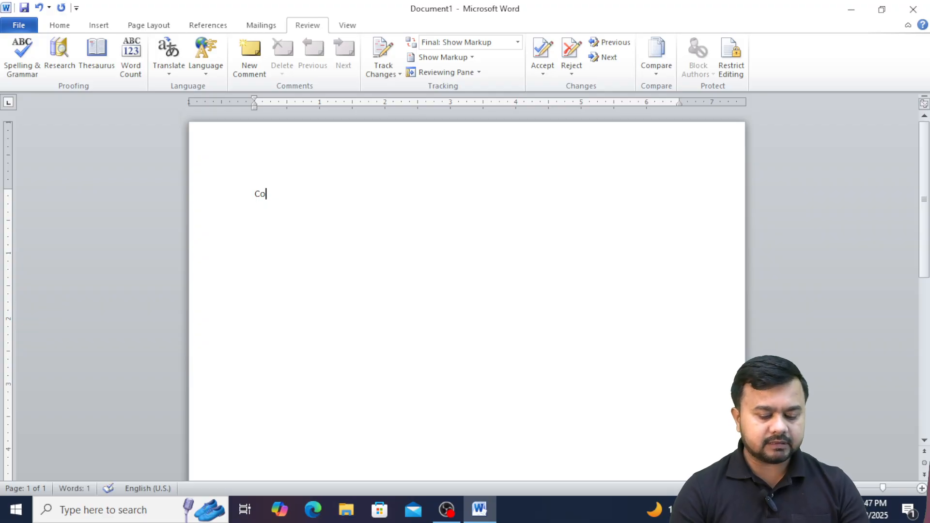
type("mp")
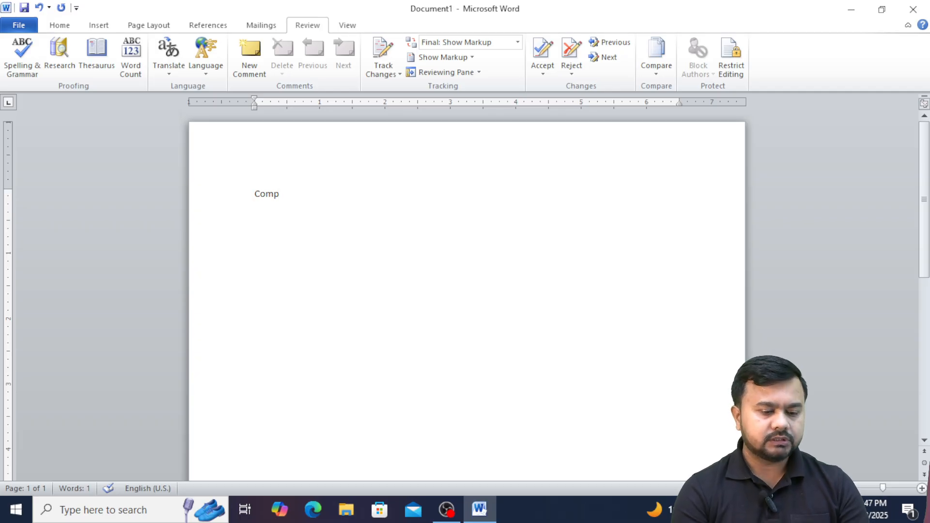
type("uter")
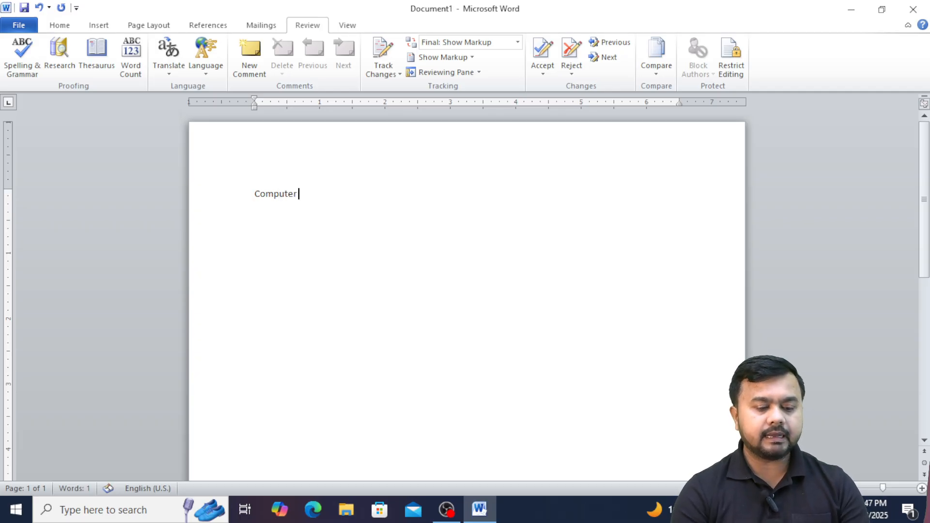
left_click_drag(326, 195, 257, 195)
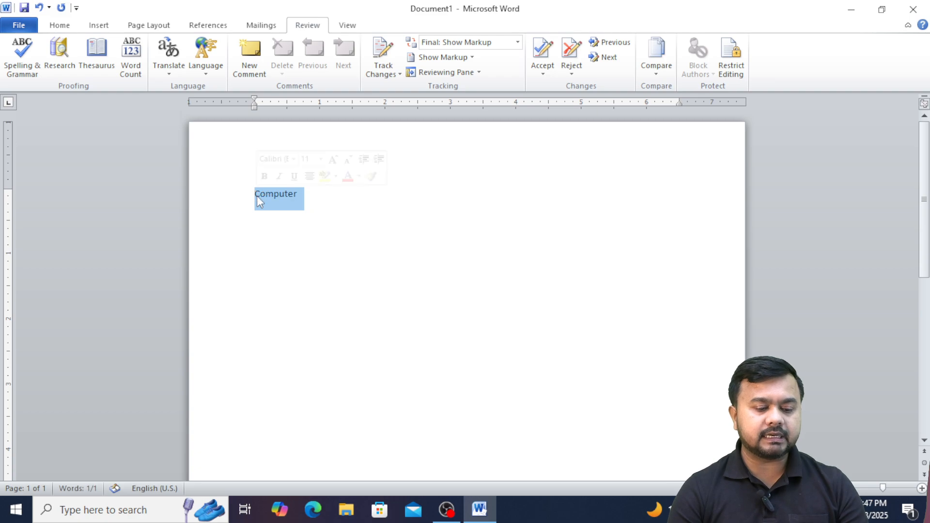
Look up thesaurus synonyms for 'love' in the Research pane.
left_click(96, 57)
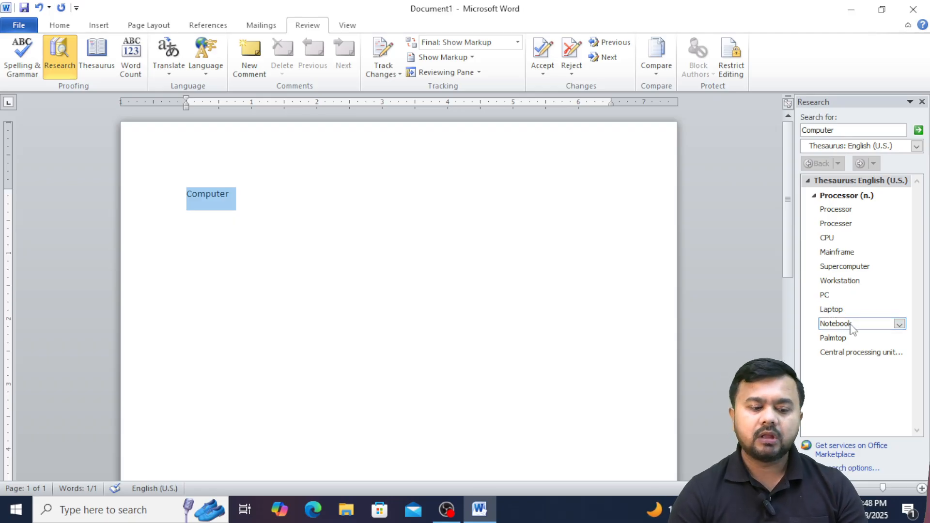
left_click_drag(839, 129, 782, 129)
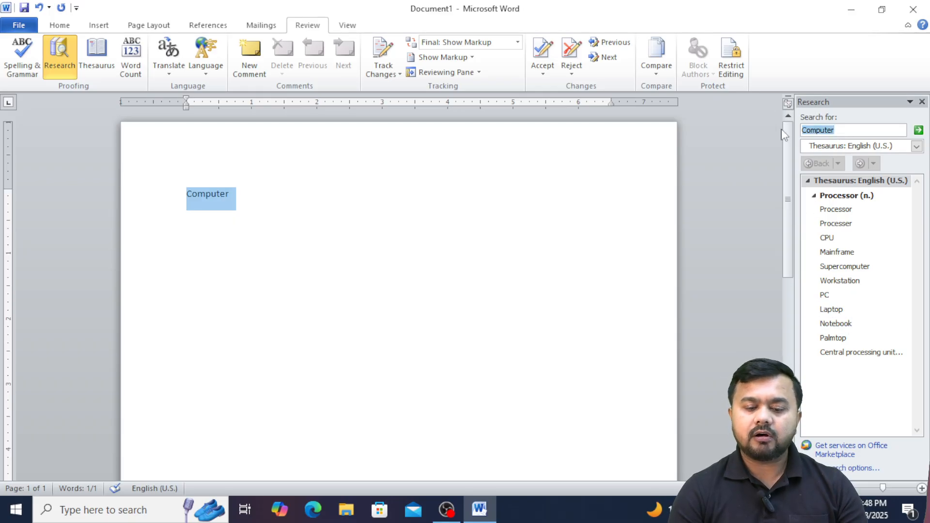
key("BackSpace")
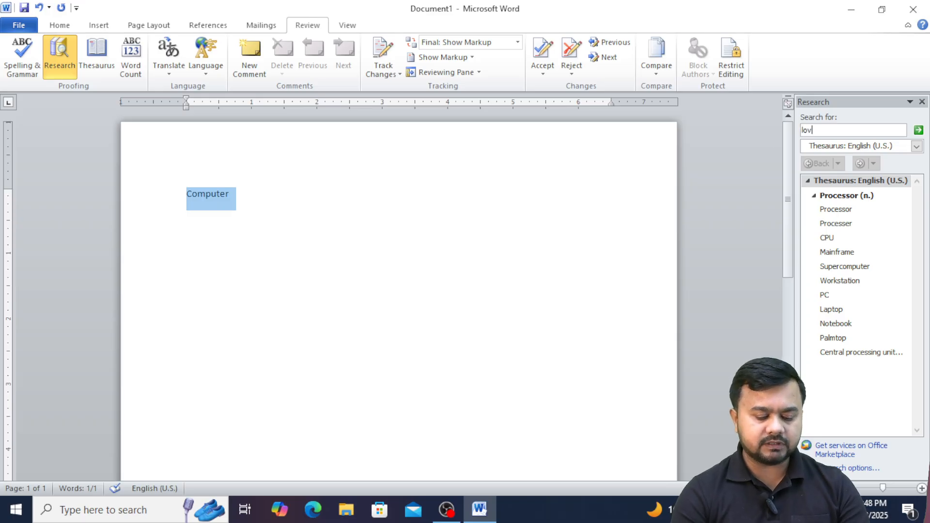
type("love")
key("Return")
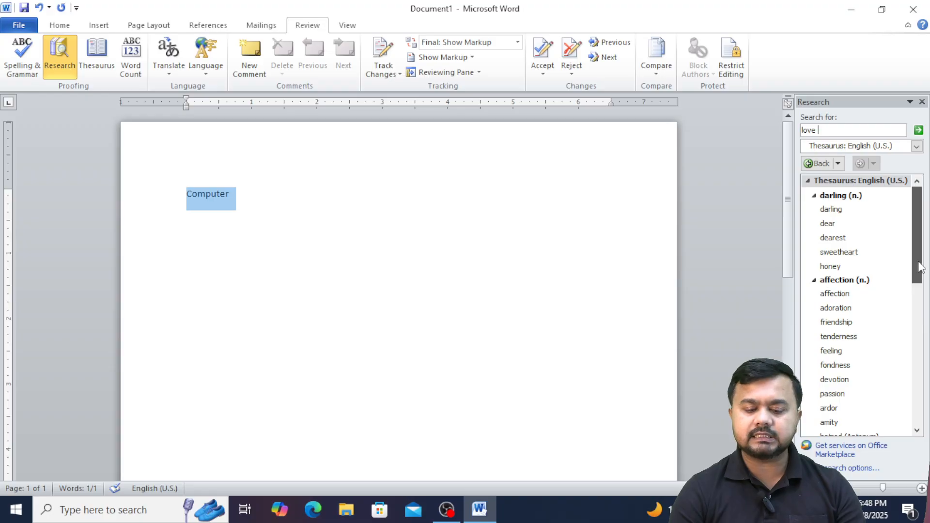
left_click_drag(914, 277, 923, 248)
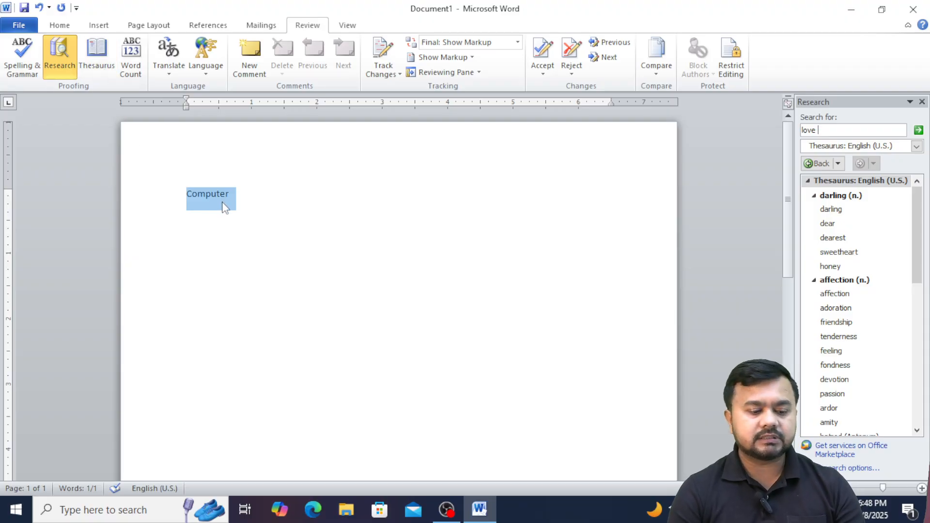
Replace 'Computer' with sample paragraphs from =rand() and show the Word Count.
left_click(245, 192)
key("BackSpace")
key("BackSpace")
key("BackSpace")
key("BackSpace")
key("BackSpace")
key("BackSpace")
key("BackSpace")
key("BackSpace")
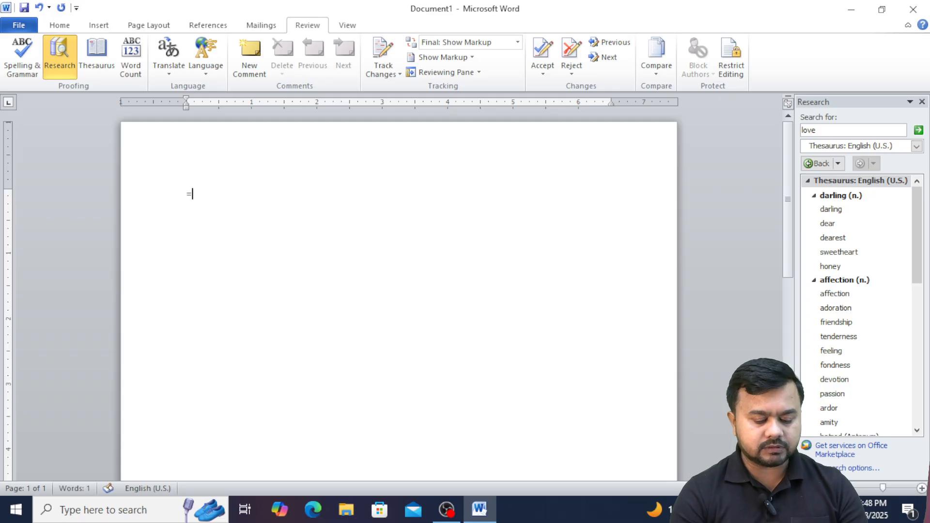
type("rnad")
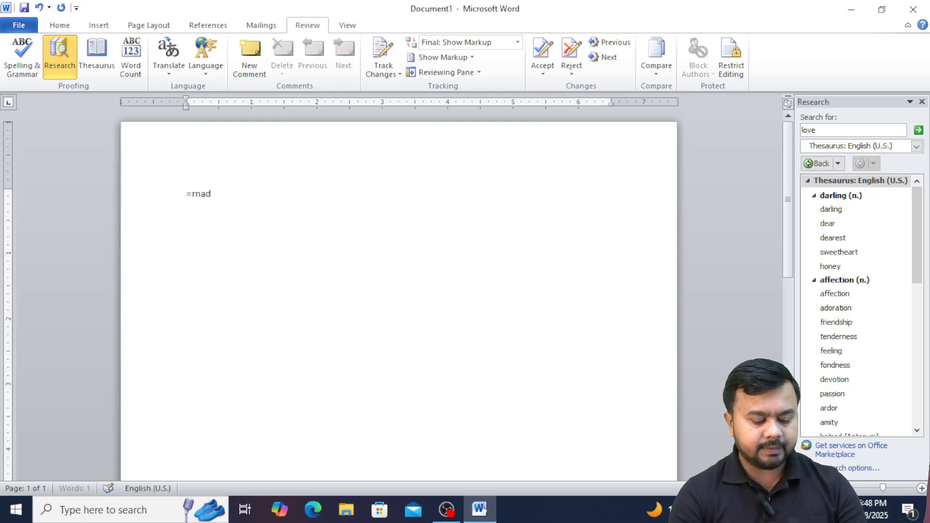
type("()")
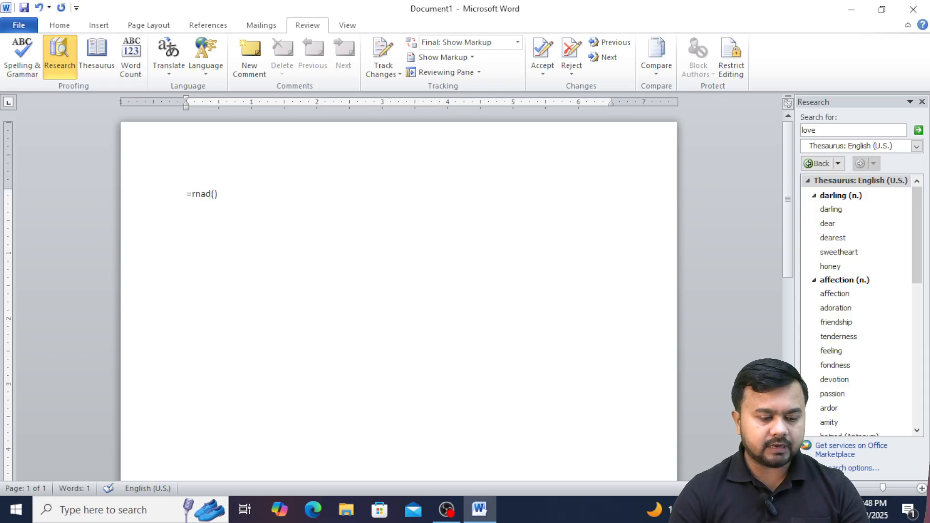
key("BackSpace")
key("BackSpace")
key("BackSpace")
key("BackSpace")
key("BackSpace")
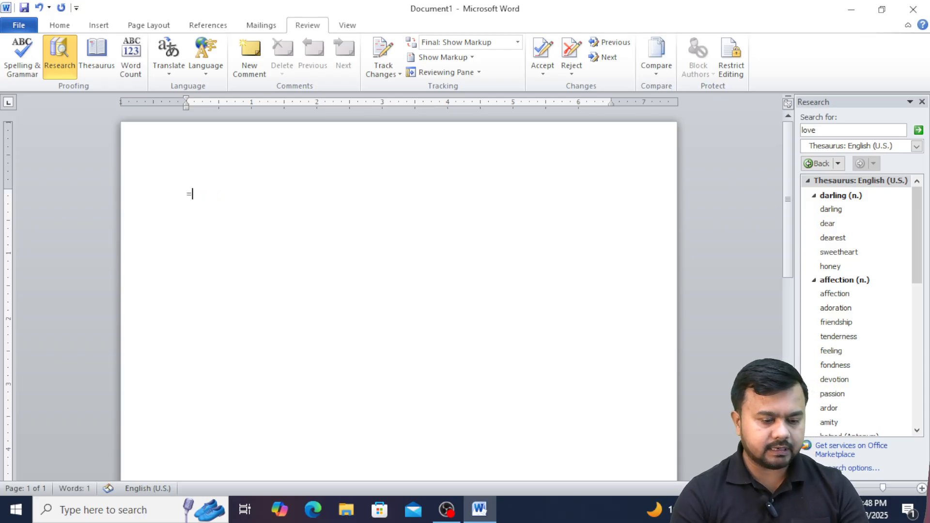
type("and()\\")
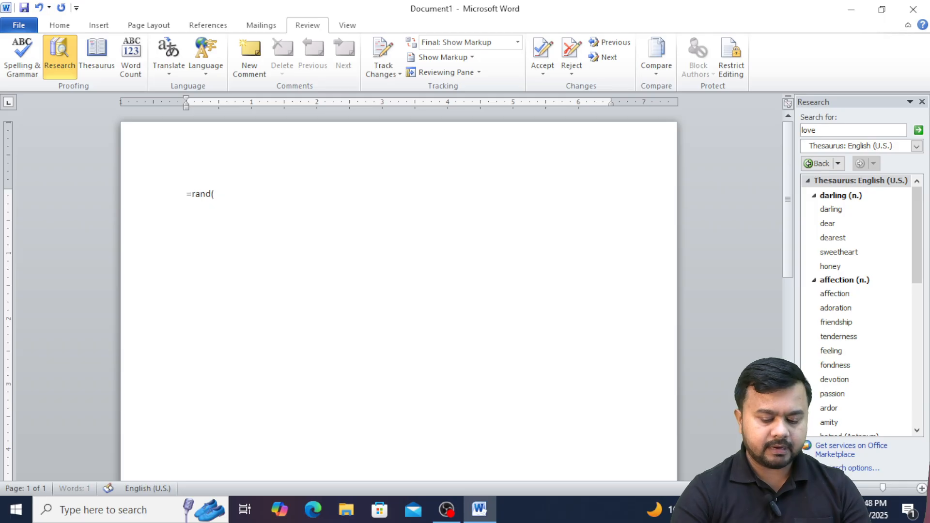
key("Return")
key("BackSpace")
key("BackSpace")
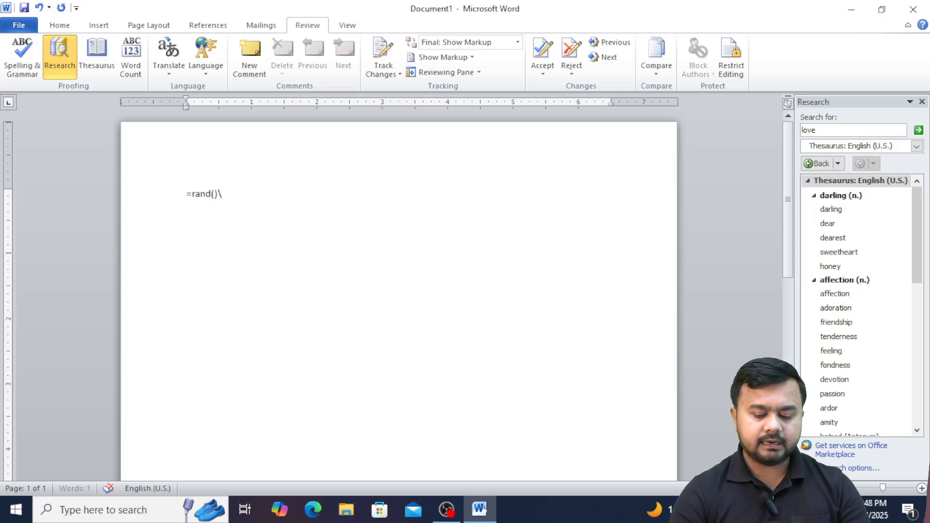
key("Return")
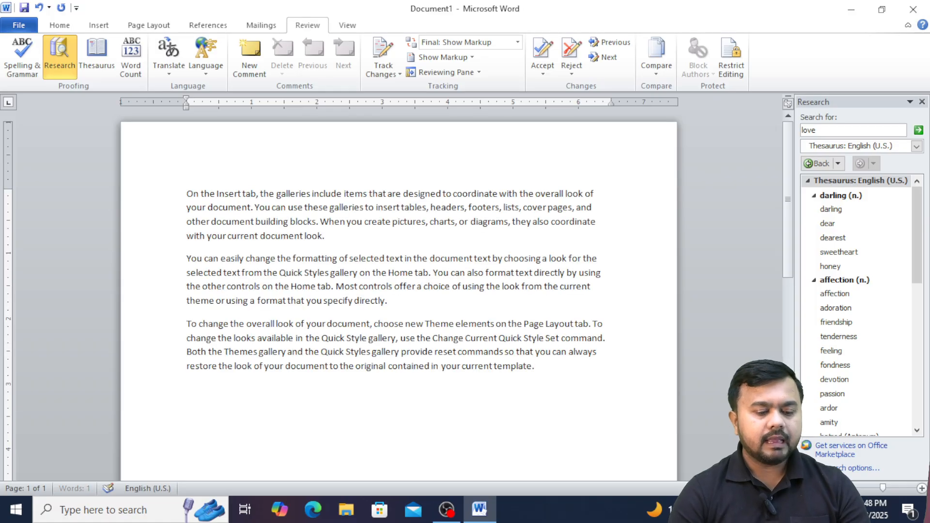
left_click(131, 56)
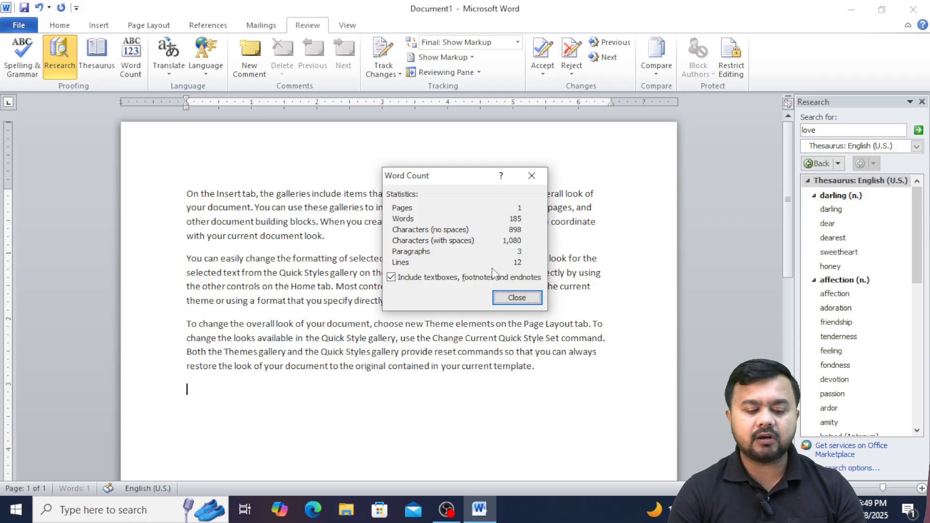
Close the Word Count showing 185 words and select the first paragraph.
left_click(515, 299)
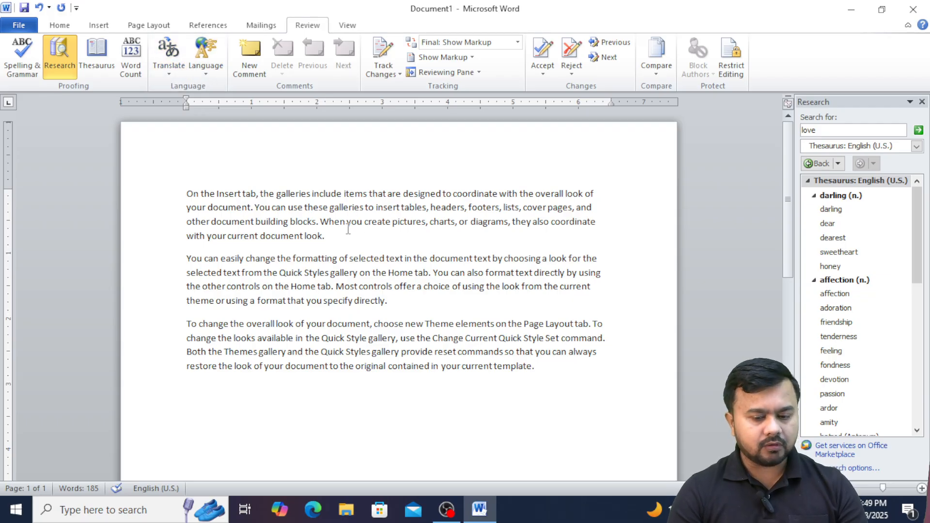
left_click_drag(337, 232, 137, 200)
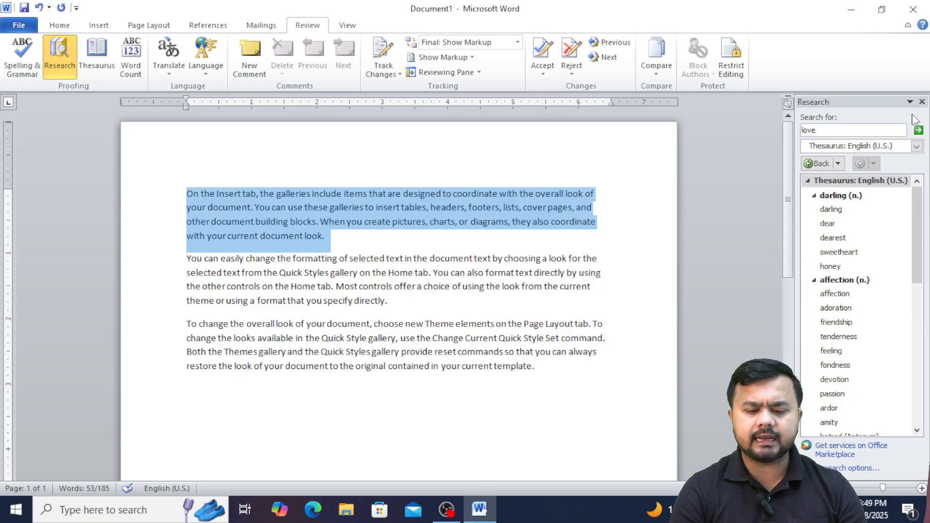
Close the thesaurus pane and translate the selected first paragraph, English (U.S.) to French (France).
left_click(922, 102)
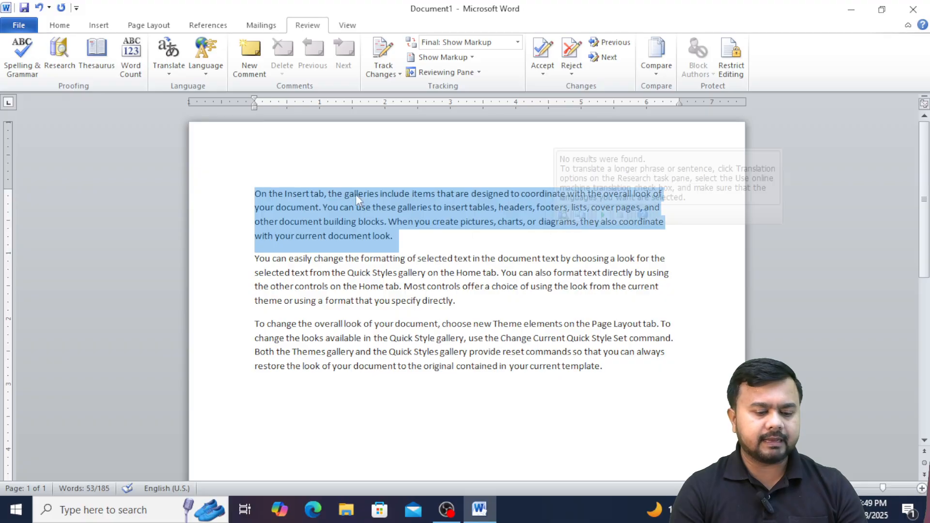
left_click(168, 78)
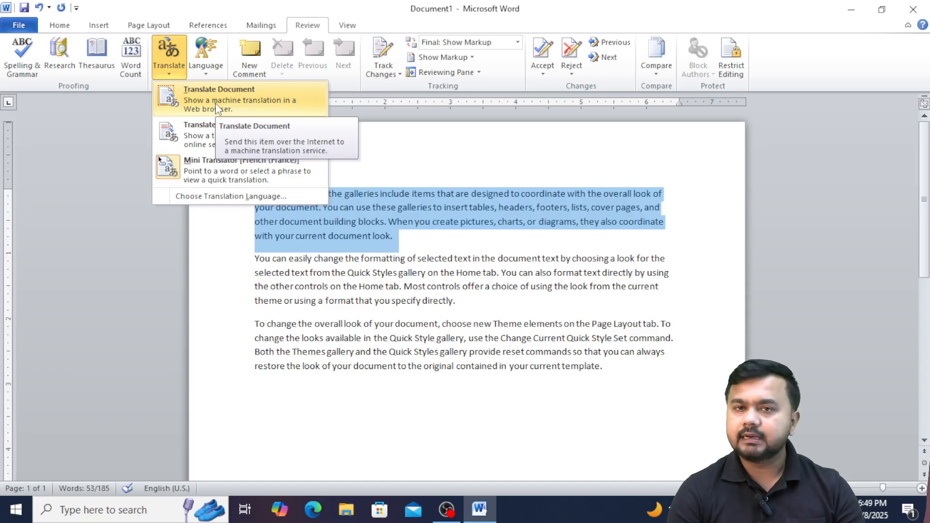
left_click(211, 130)
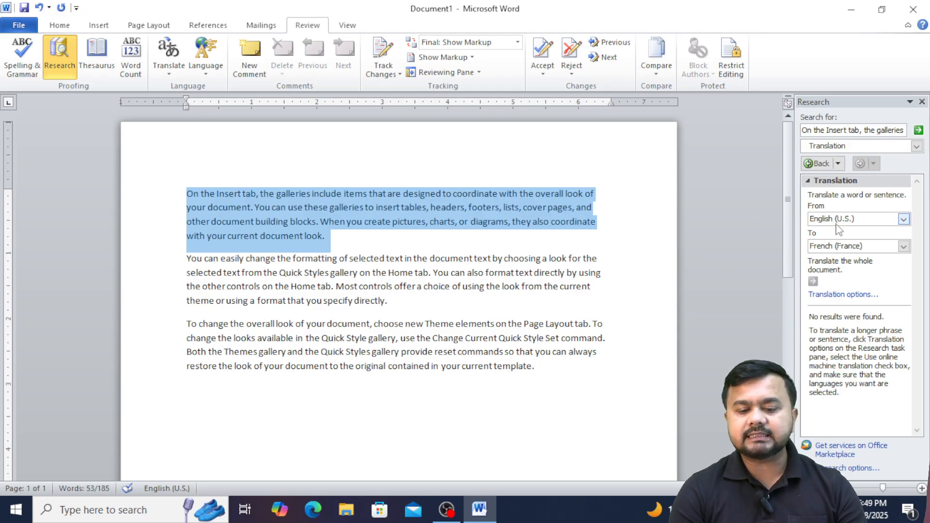
Keep the translation languages English (U.S.) to French (France) and deselect the first paragraph.
left_click(903, 219)
left_click(903, 232)
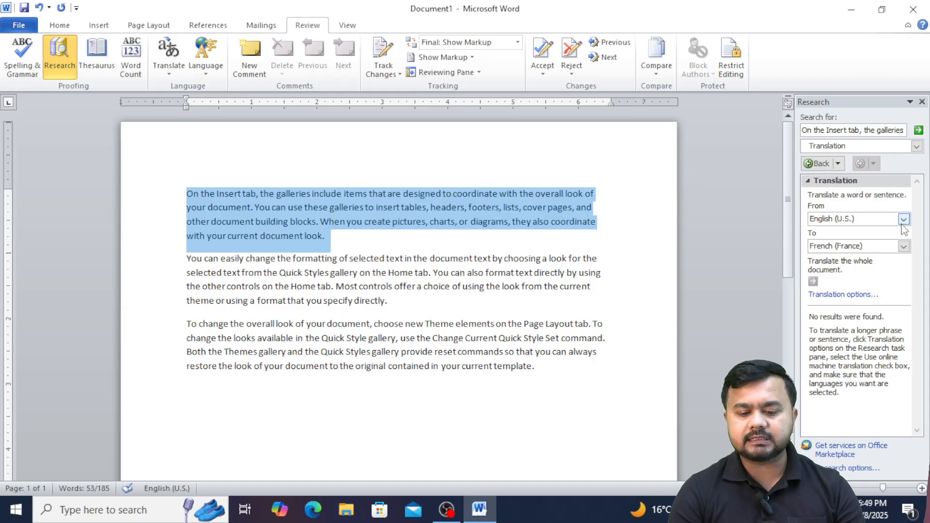
left_click(903, 247)
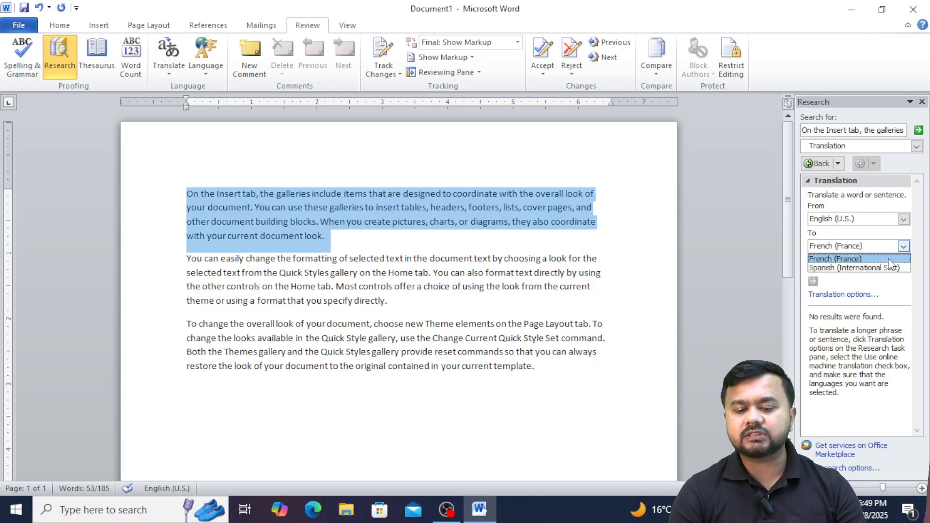
left_click(877, 284)
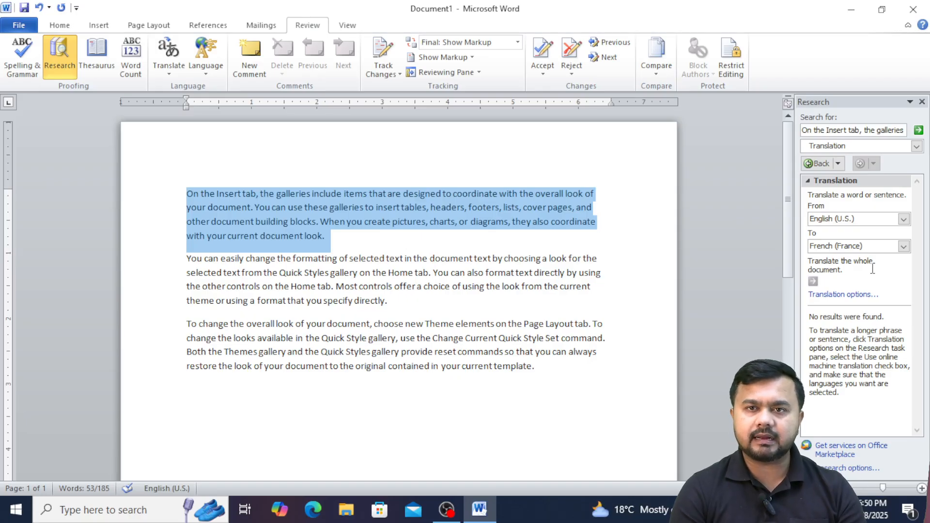
left_click(904, 246)
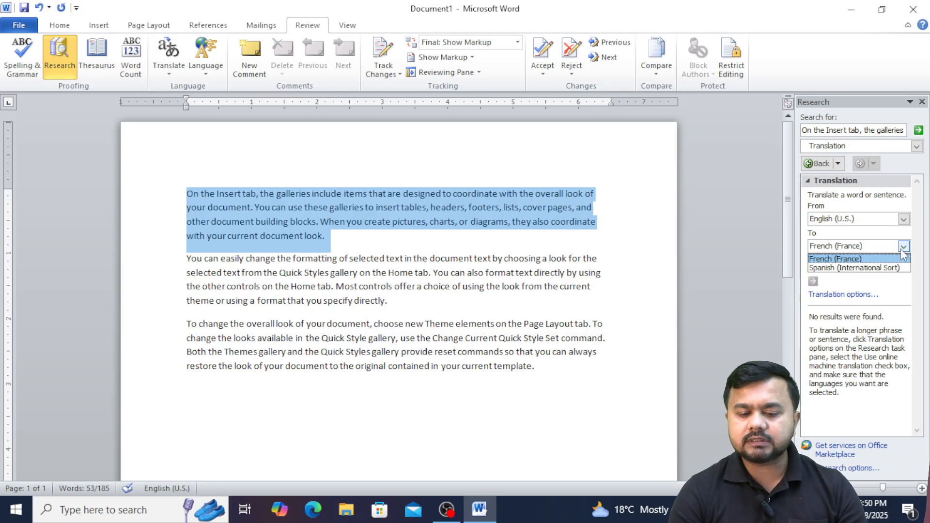
left_click(904, 257)
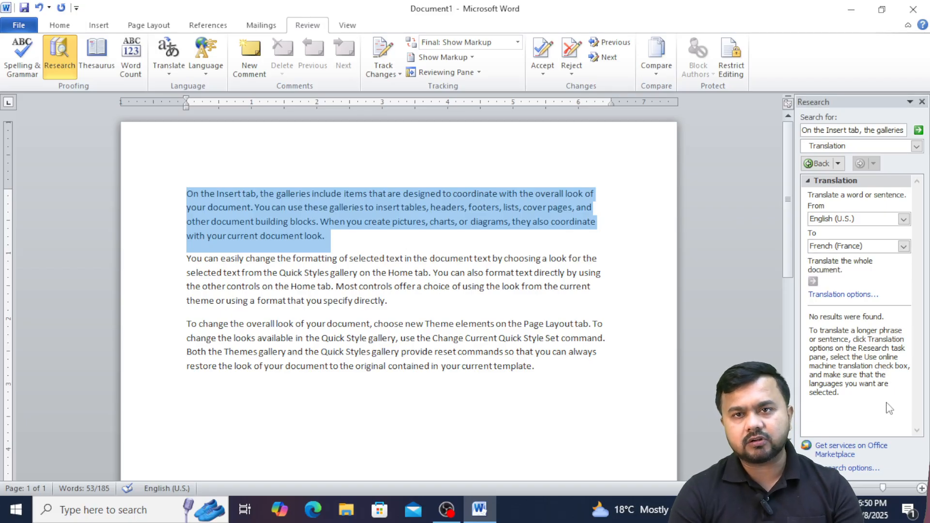
left_click(336, 235)
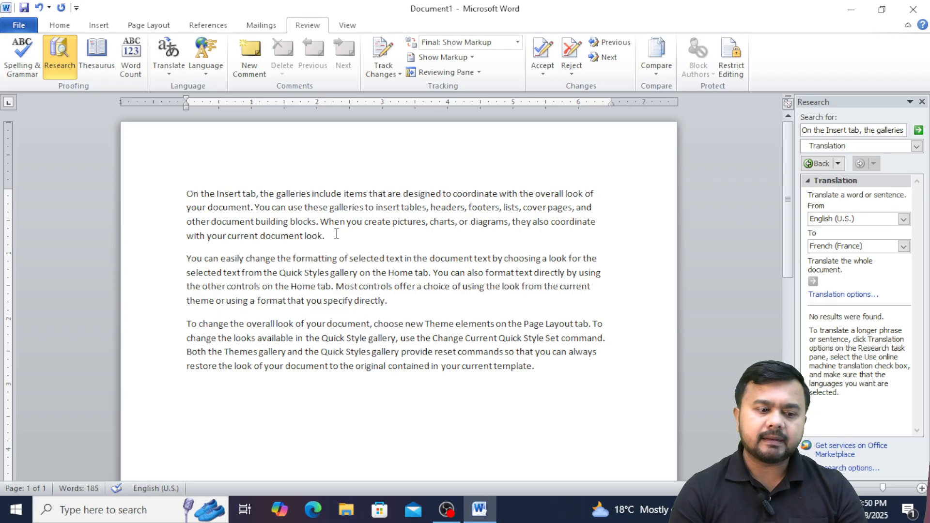
left_click(211, 79)
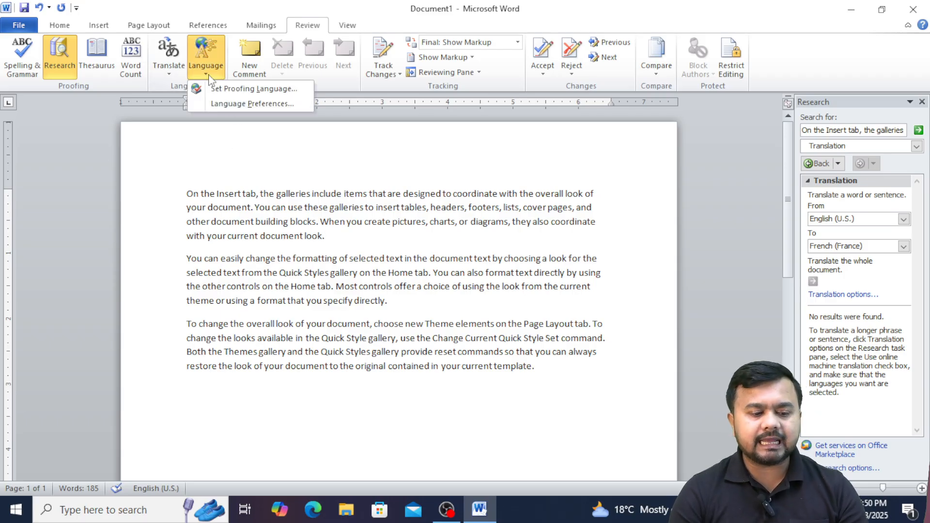
left_click(234, 103)
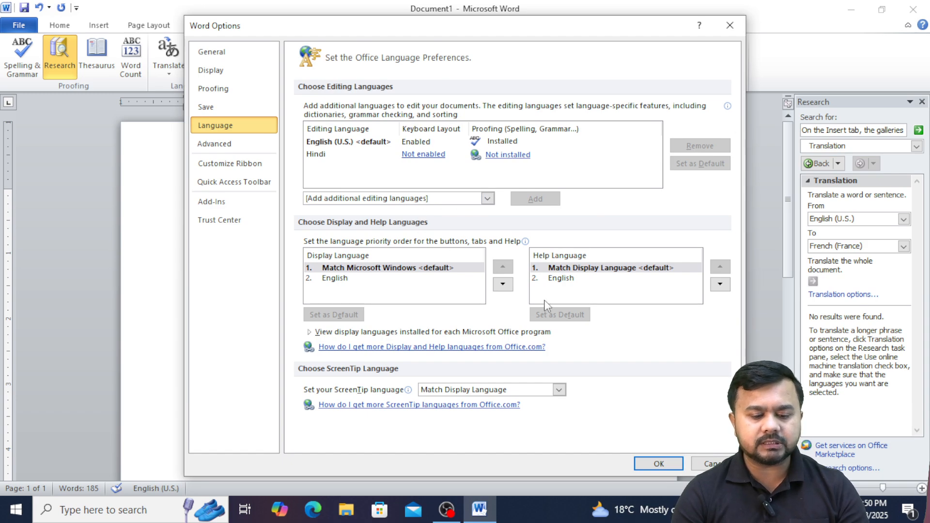
left_click(559, 280)
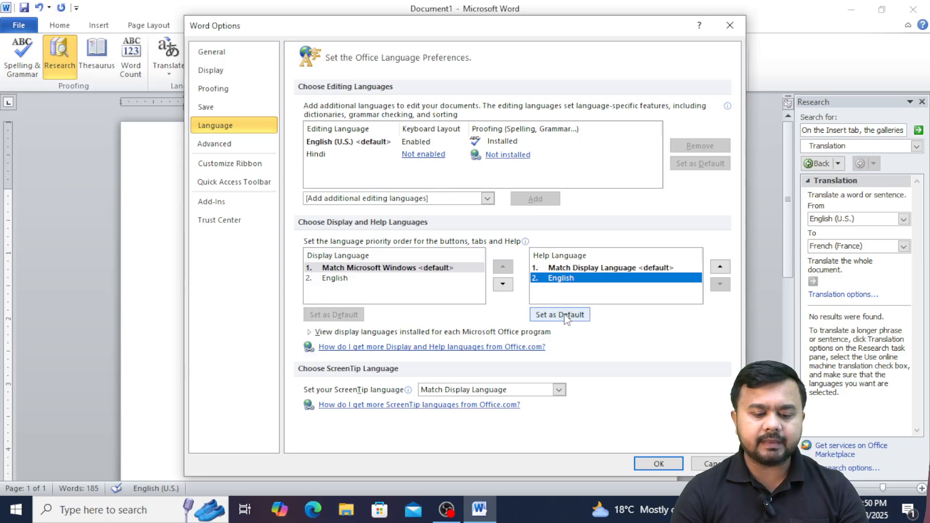
left_click(486, 201)
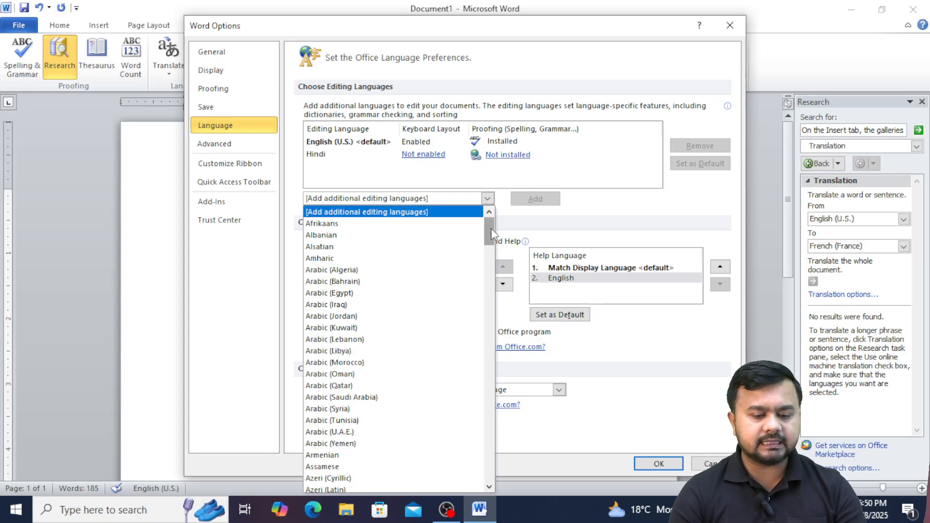
left_click_drag(492, 234, 503, 214)
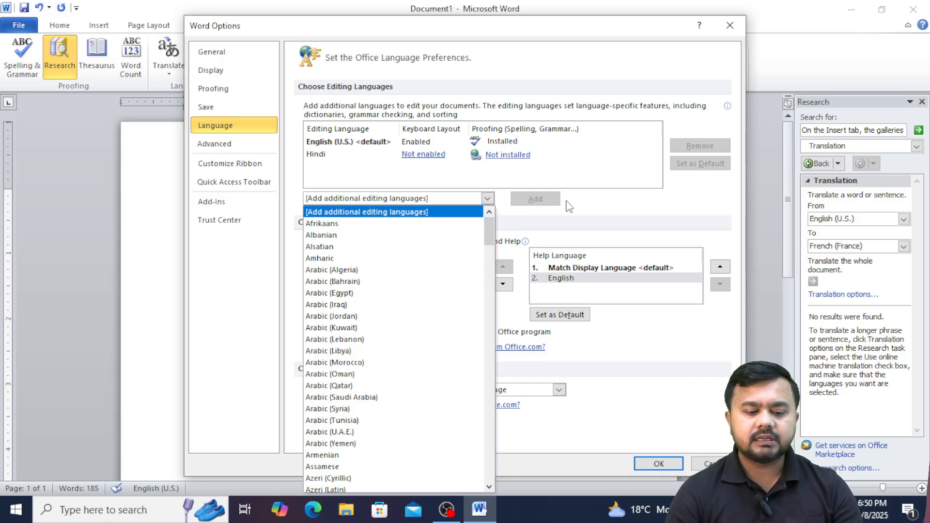
left_click(688, 206)
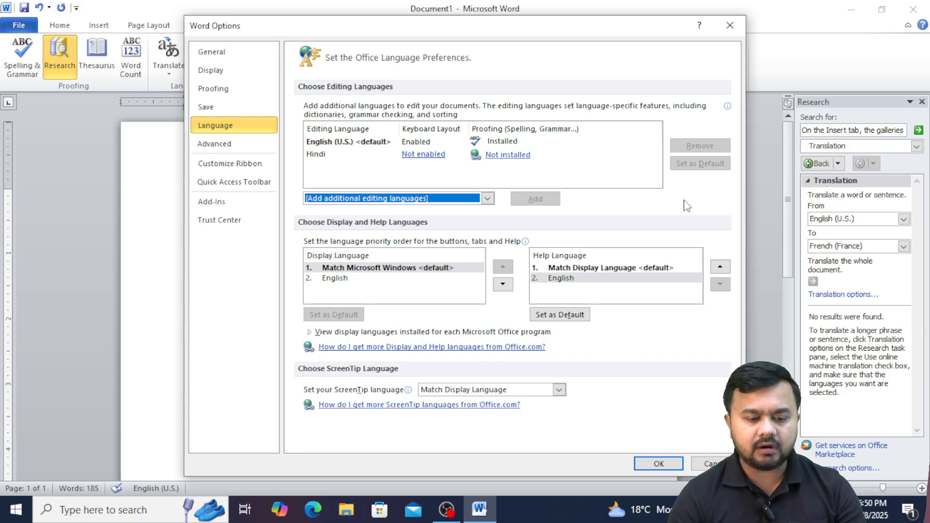
left_click(516, 159)
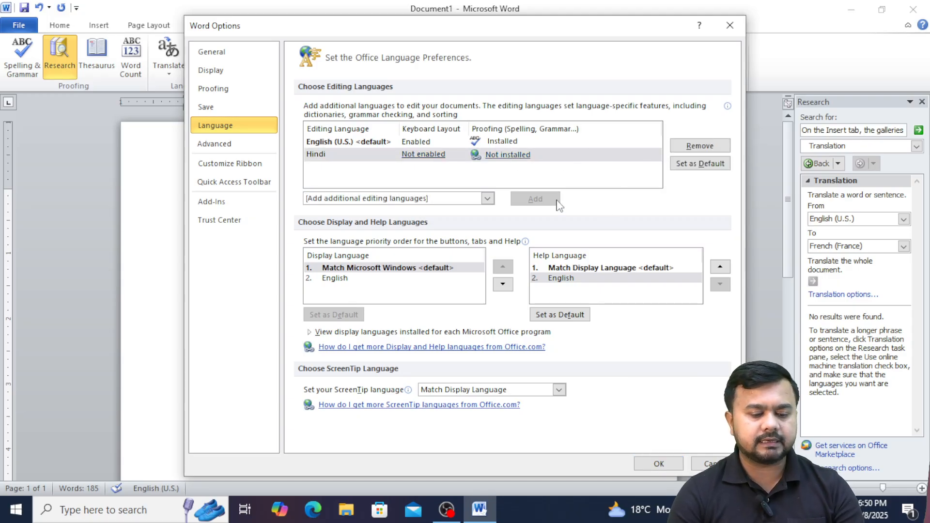
left_click(735, 30)
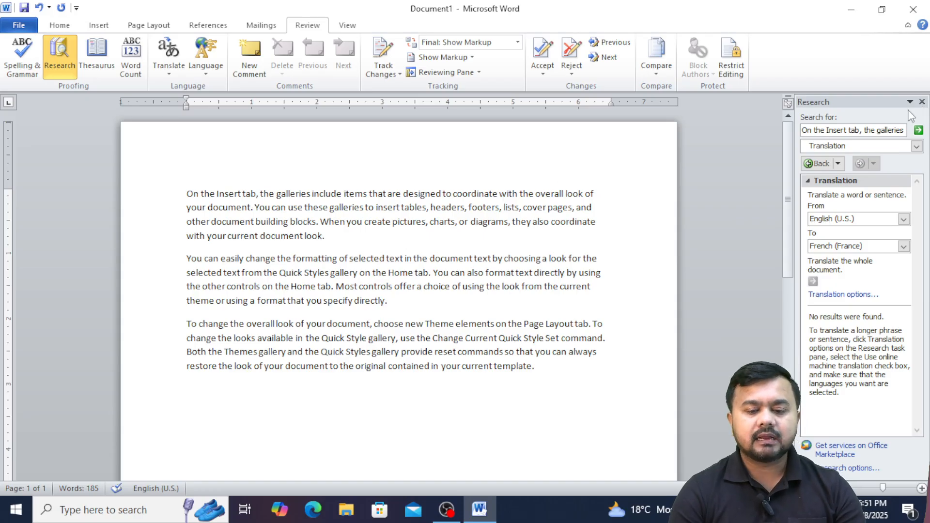
left_click(922, 102)
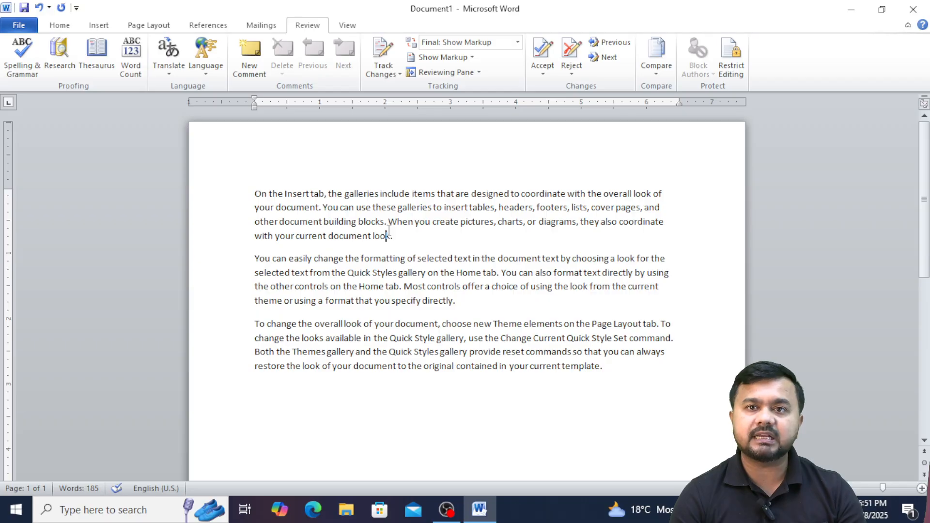
Add a new comment on 'document' in paragraph one and type 'ABC' in it.
left_click(322, 208)
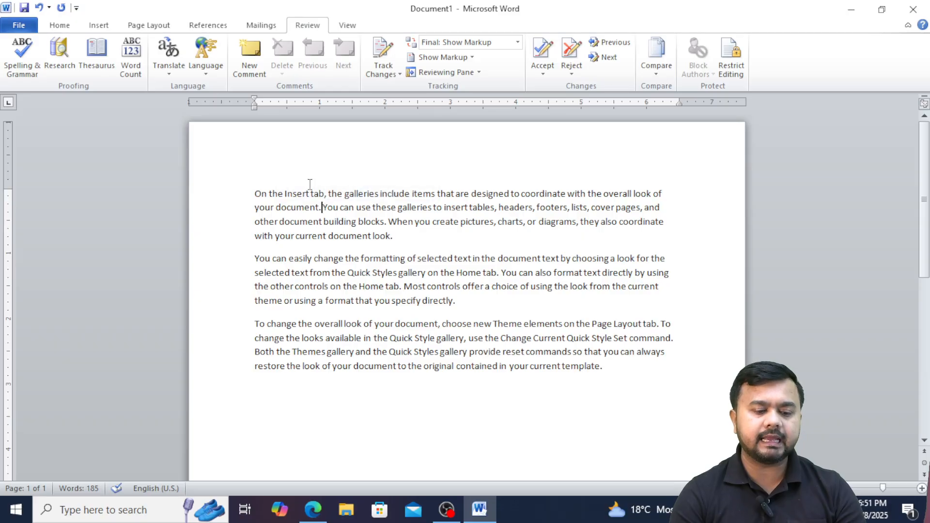
left_click(255, 54)
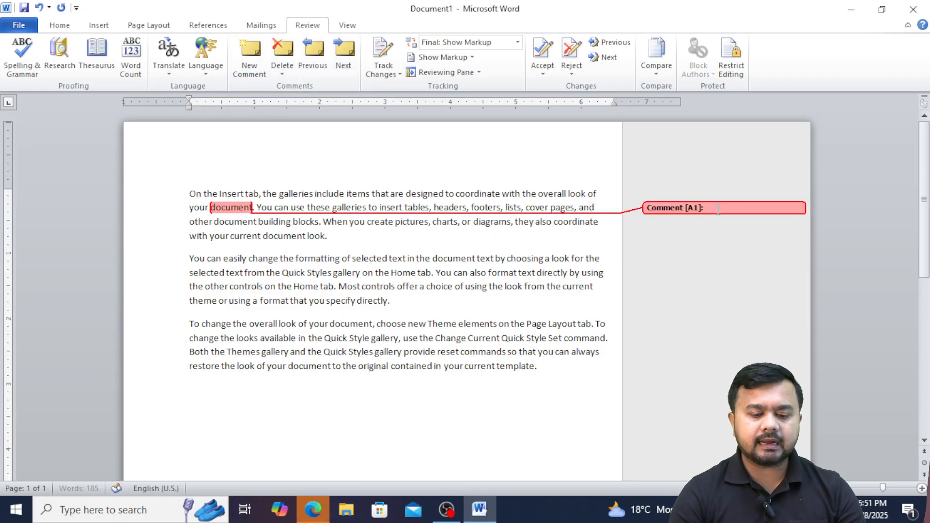
type("A")
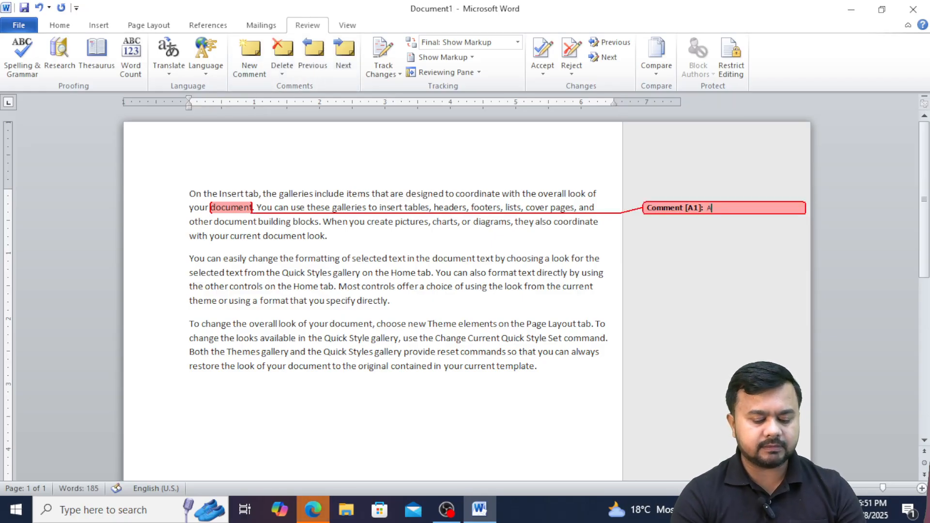
type("BC")
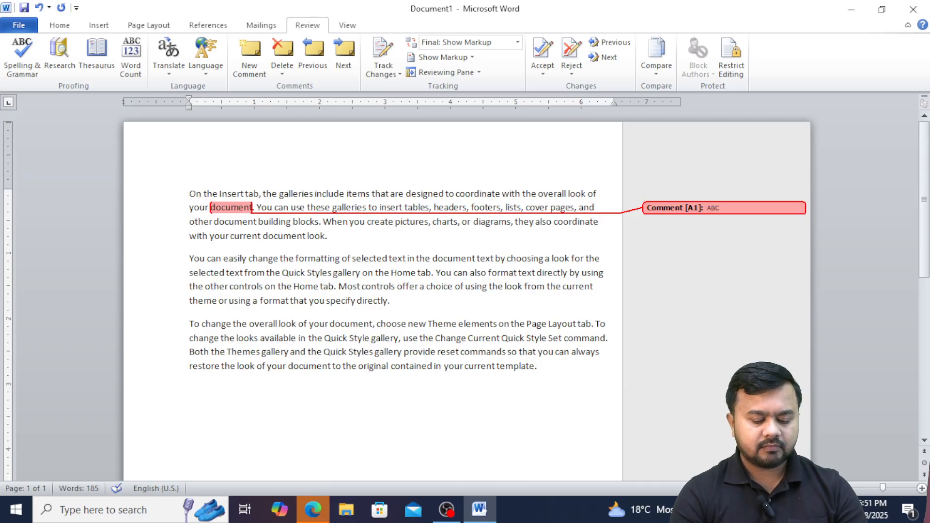
Add a 'Test' comment on 'You' in paragraph two and delete the ABC comment.
left_click(449, 278)
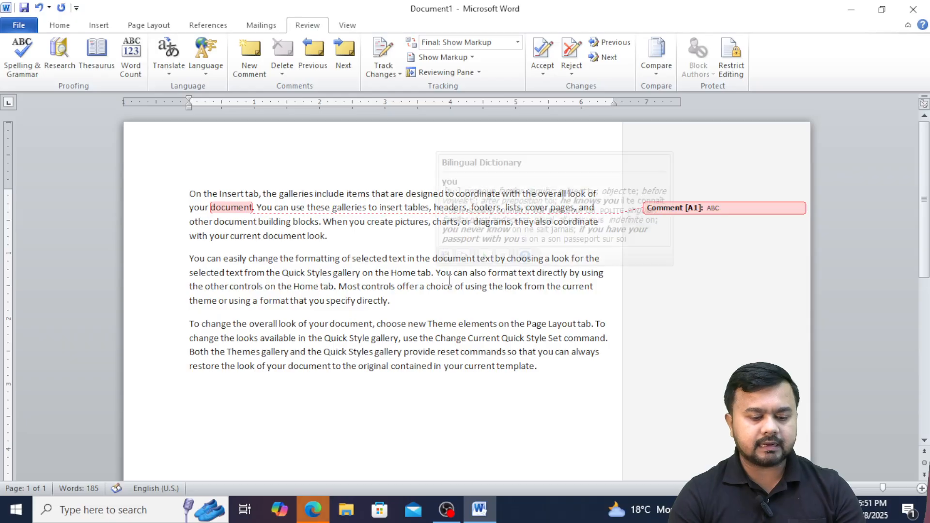
left_click(251, 59)
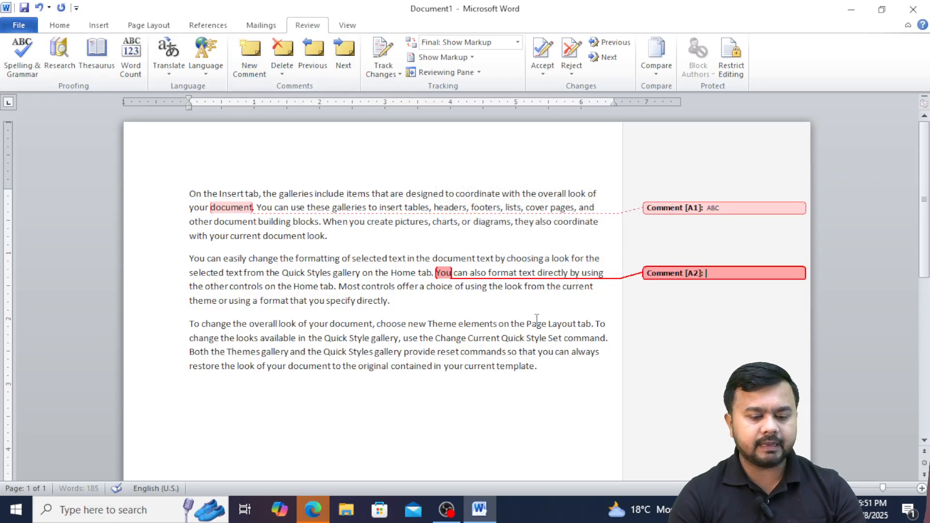
type("Te")
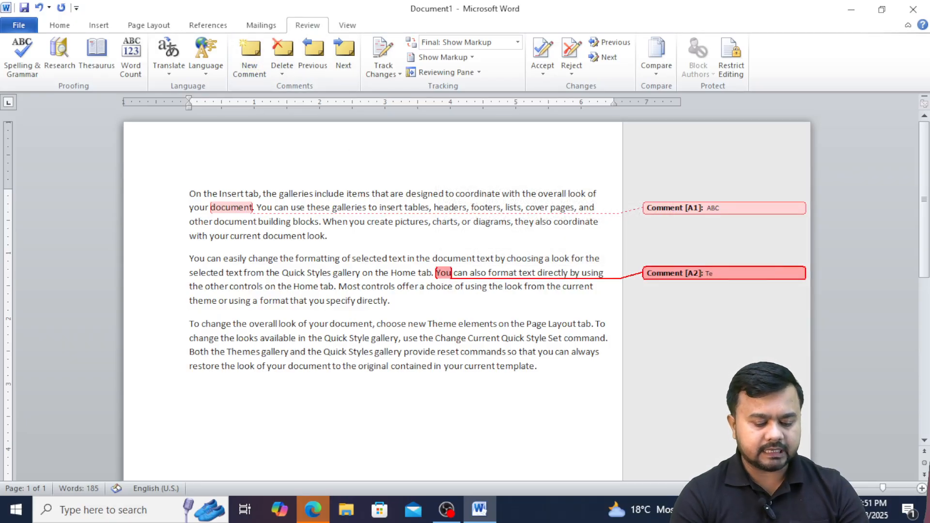
type("st")
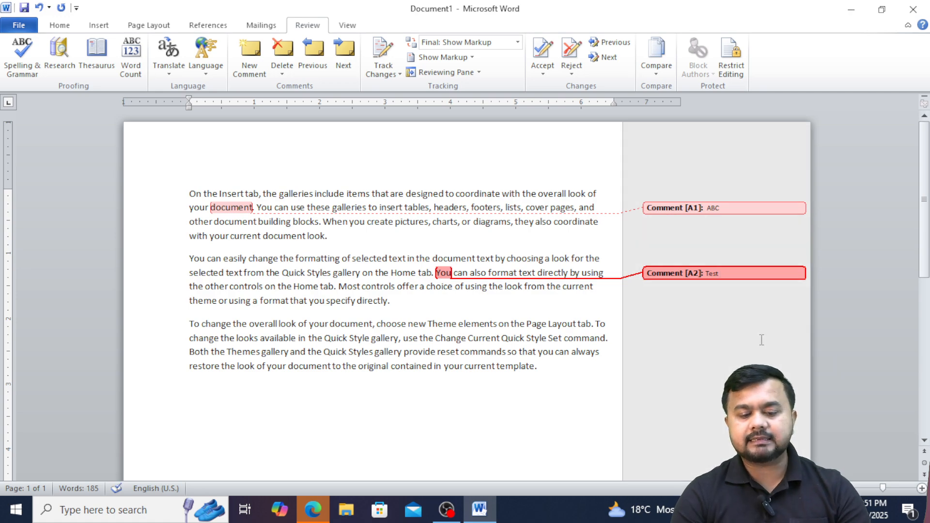
left_click(762, 341)
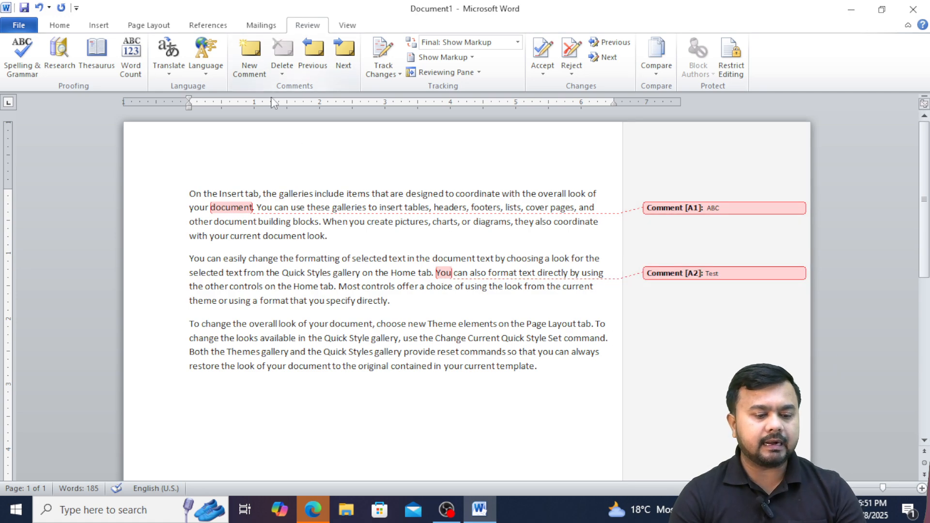
left_click(237, 210)
left_click(283, 53)
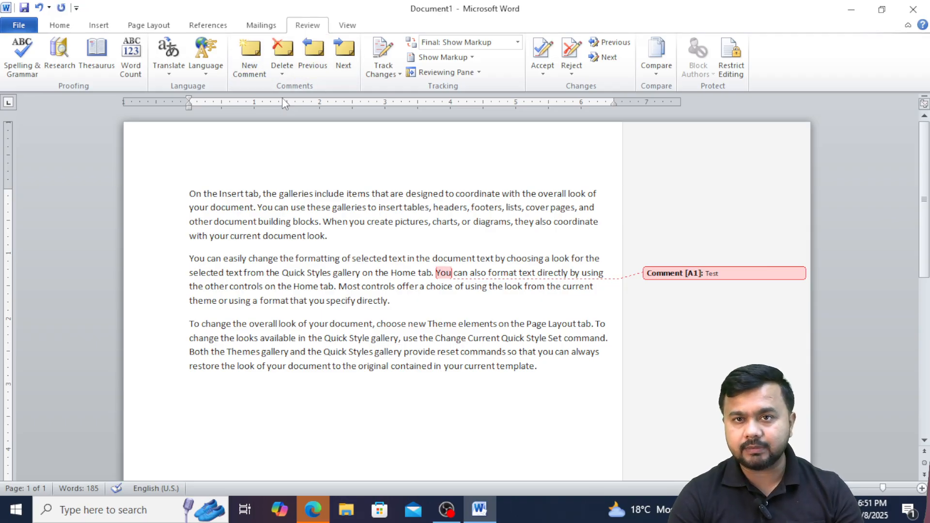
Delete the 'Test' comment and remove the entire third paragraph.
left_click(293, 57)
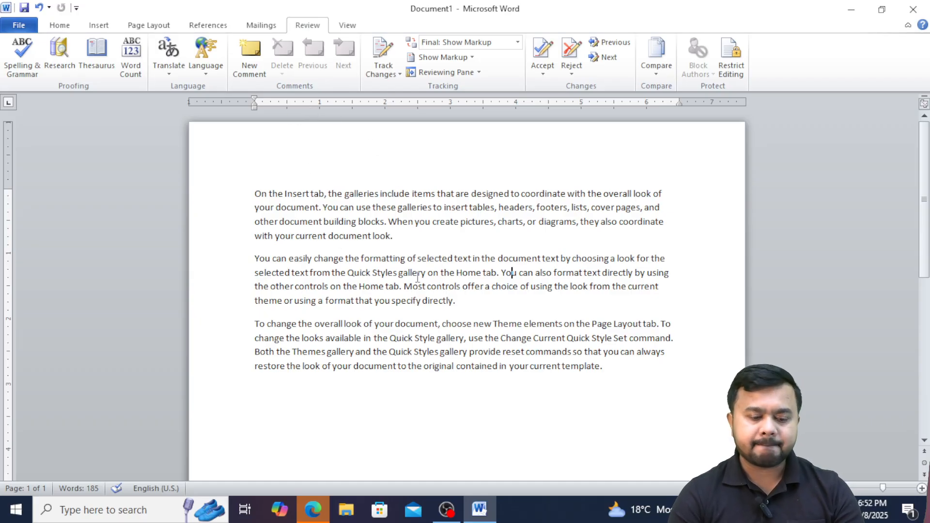
triple_click(603, 367)
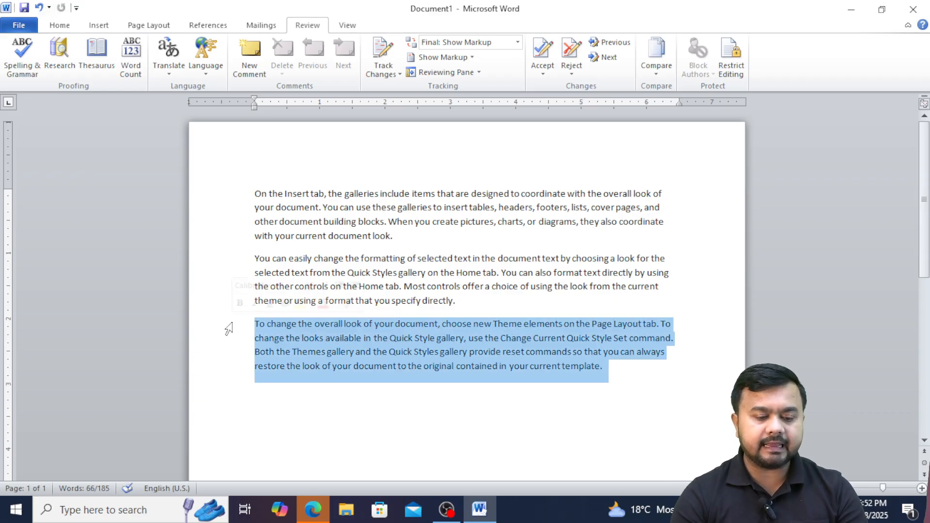
key("Delete")
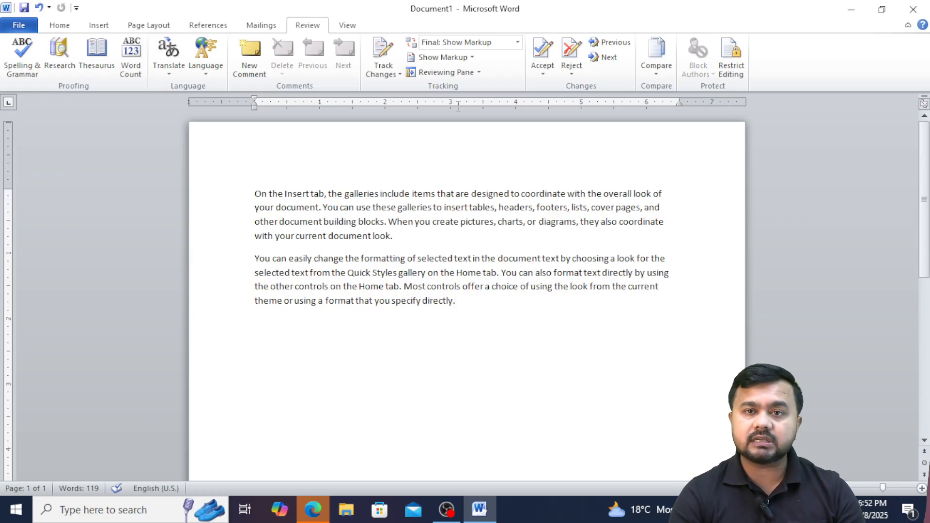
left_click(408, 273)
left_click_drag(399, 239, 422, 180)
left_click(430, 221)
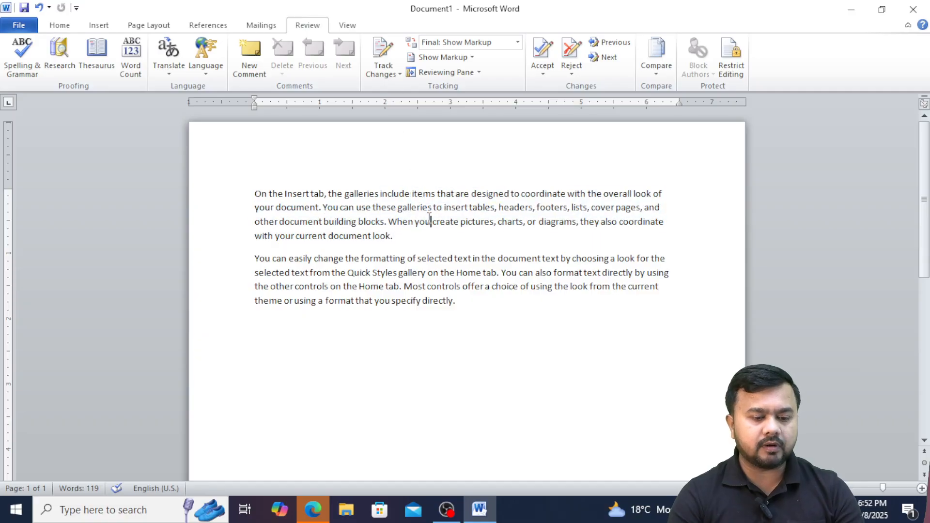
left_click(400, 74)
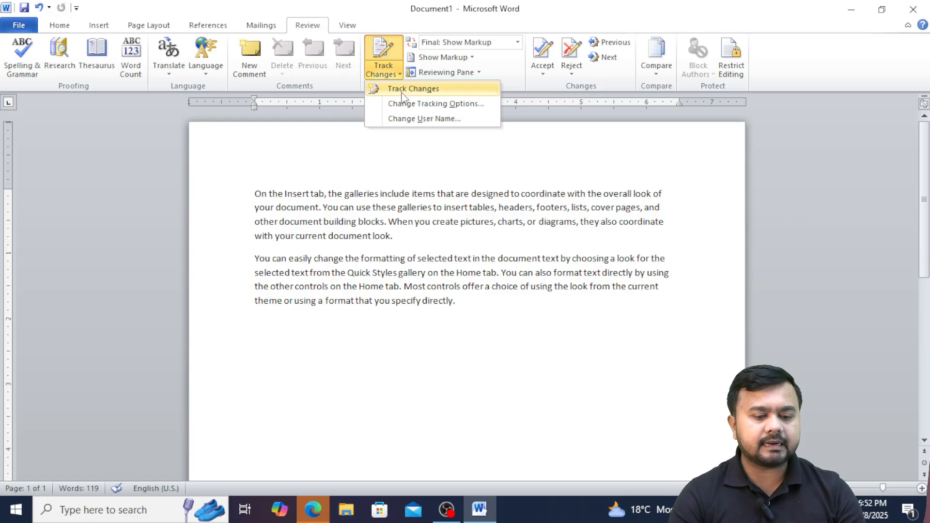
left_click(401, 91)
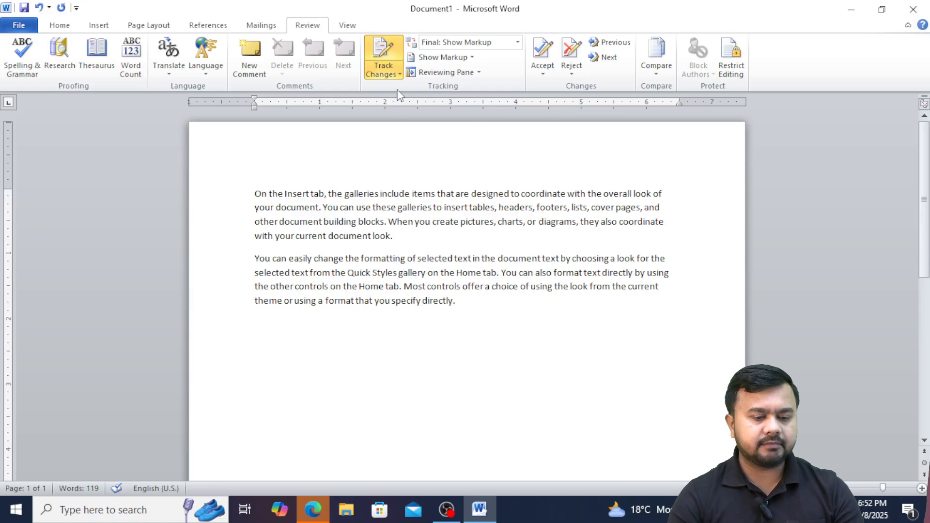
left_click(383, 49)
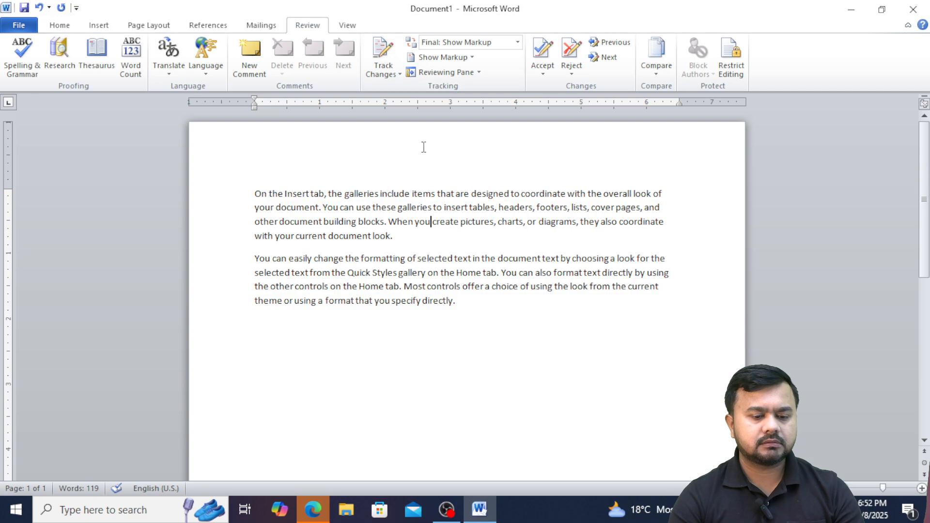
left_click(457, 317)
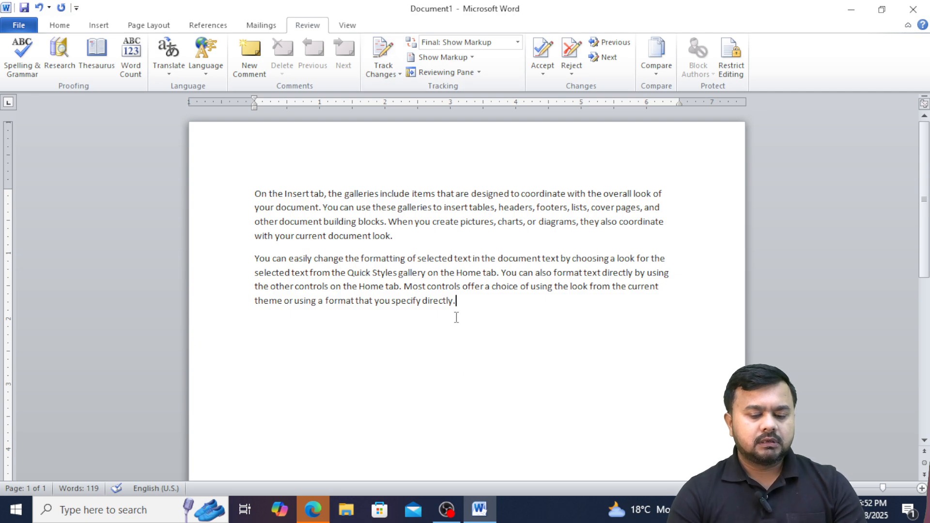
left_click(399, 74)
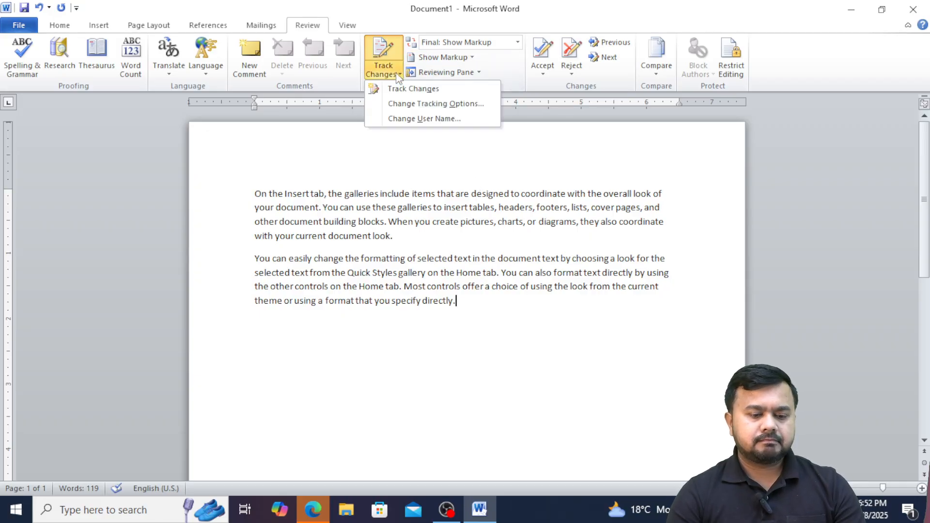
Turn Track Changes on and type sample text at the end of the second paragraph.
left_click(410, 104)
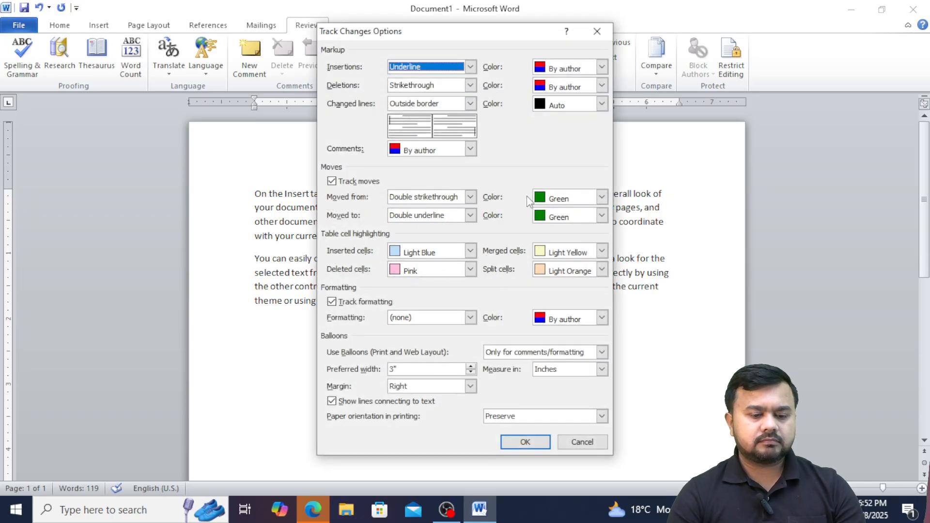
key("Escape")
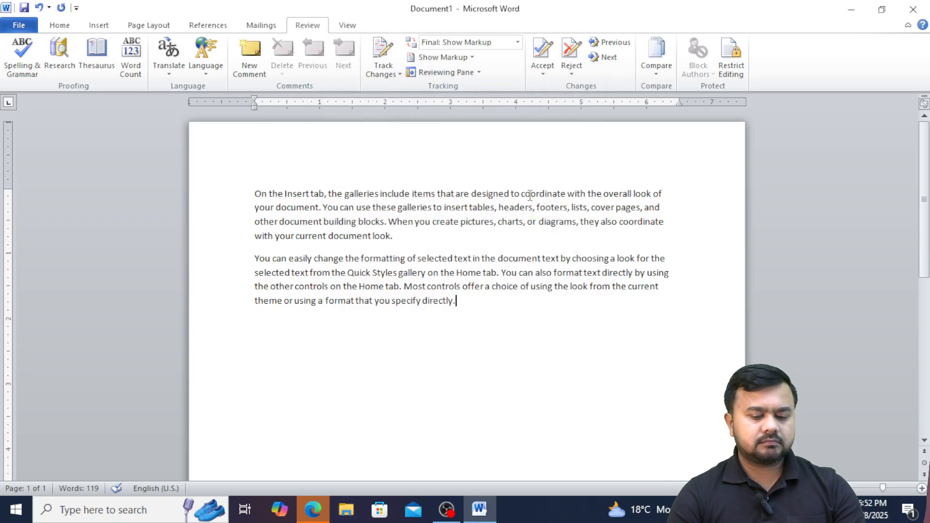
left_click(390, 75)
left_click(394, 89)
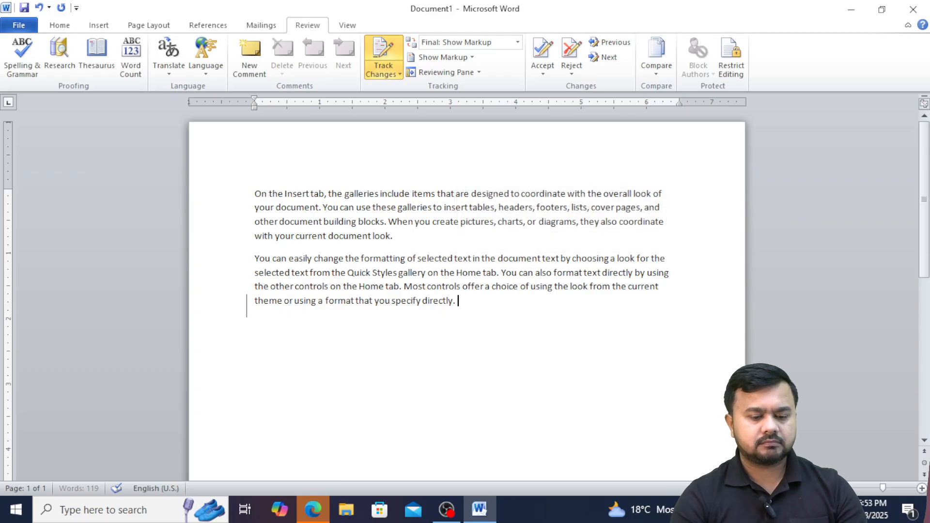
type("Lsafsfk;dfkdlk;f")
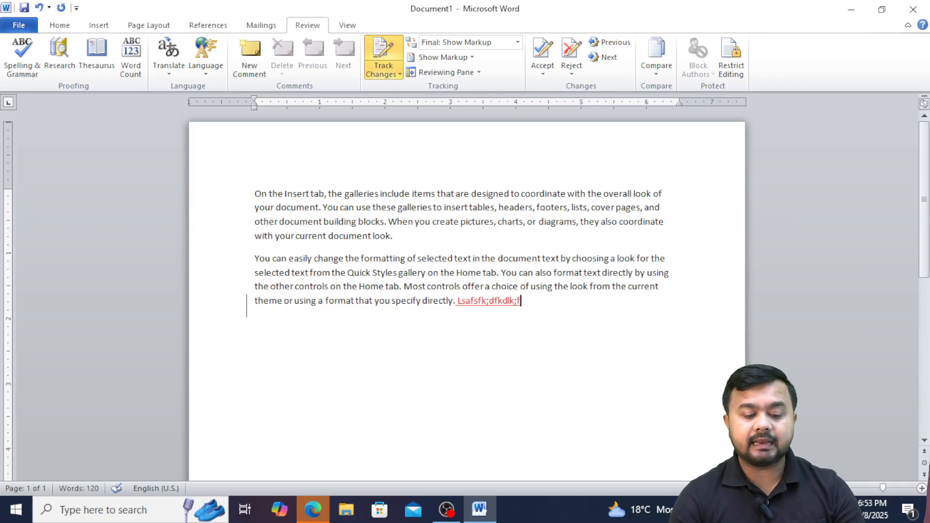
Add tracked gibberish after 'directly.' and three new paragraphs of sample text.
key("BackSpace")
key("BackSpace")
key("BackSpace")
key("BackSpace")
key("BackSpace")
key("BackSpace")
key("BackSpace")
key("BackSpace")
key("BackSpace")
key("BackSpace")
key("BackSpace")
key("BackSpace")
key("BackSpace")
key("BackSpace")
key("BackSpace")
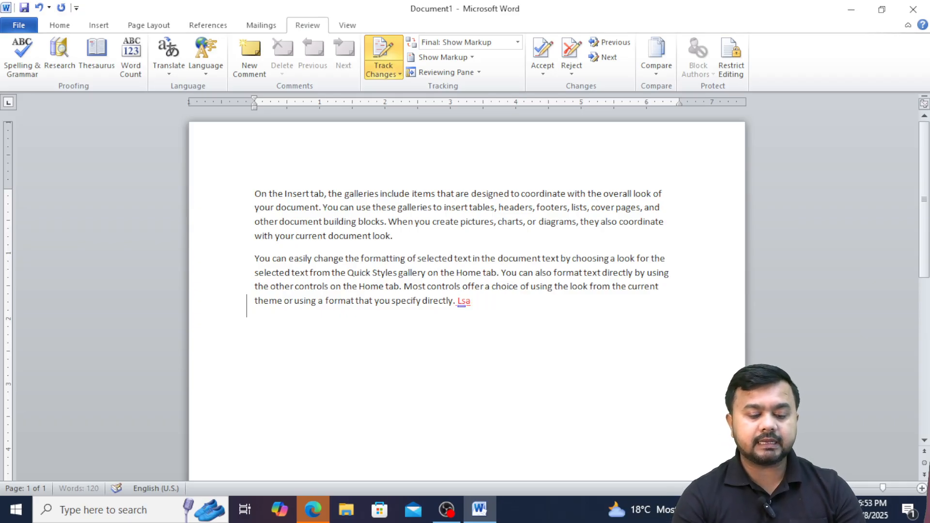
key("BackSpace")
type("Bfdfdfd")
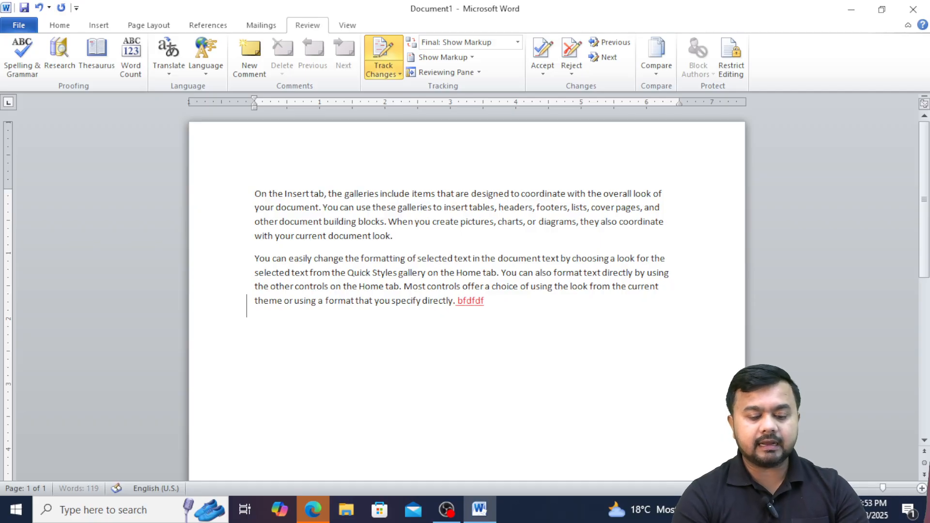
key("Return")
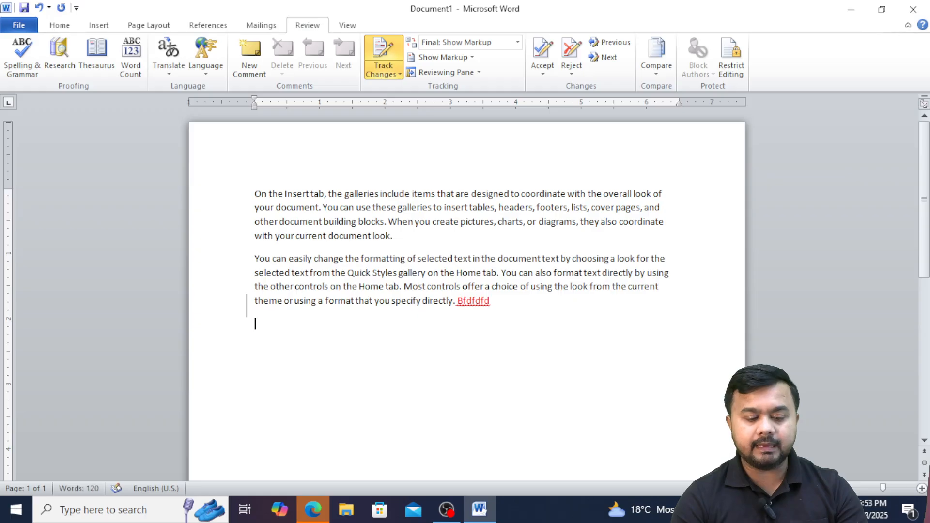
type("fdfbdbfhdbfd")
key("Return")
type("Dfdkfh d")
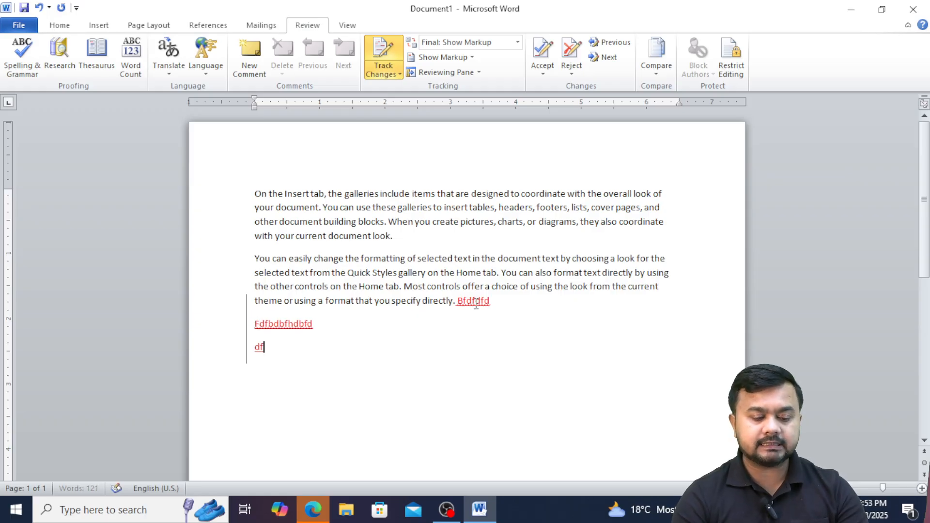
type("f")
key("Return")
key("Return")
type("Fhdhf dfdf")
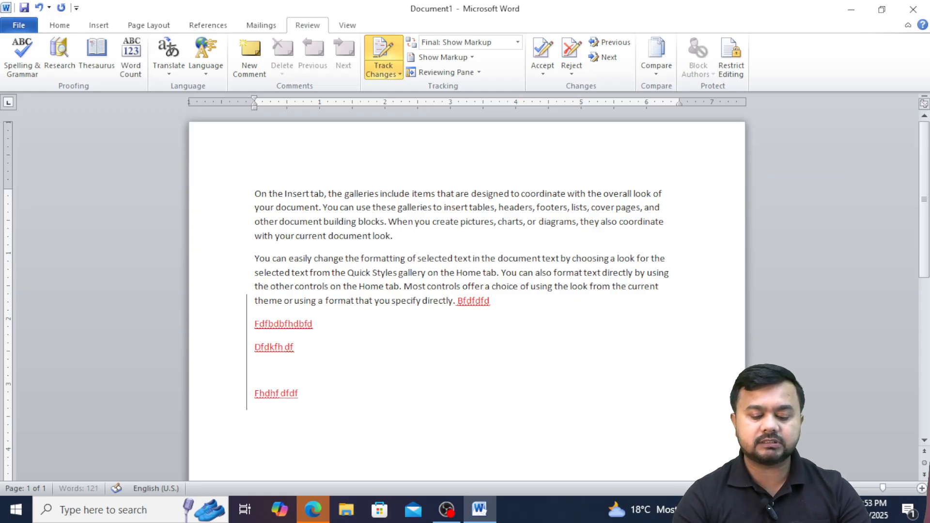
type(" df")
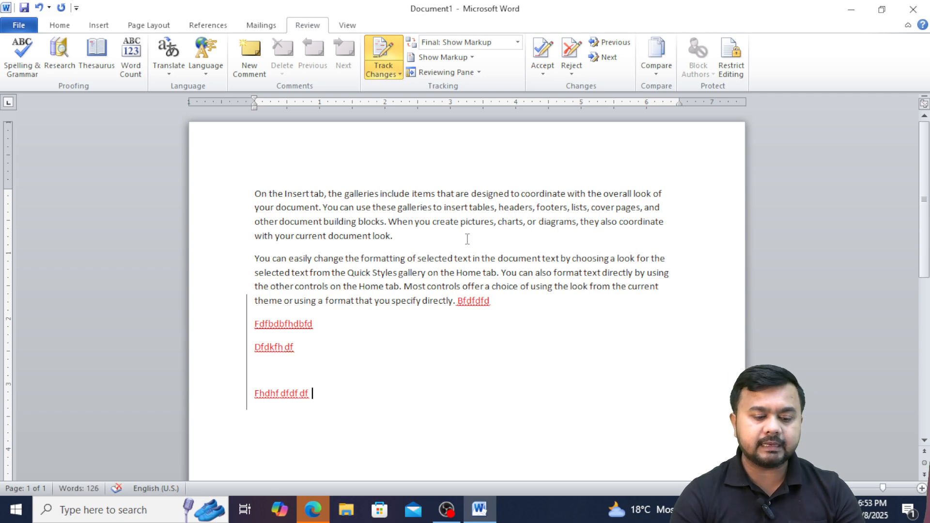
Insert 'kflkdfkldf' into the word 'selected' and delete 'Home' as tracked changes.
left_click(426, 259)
type("kflkdfkldf")
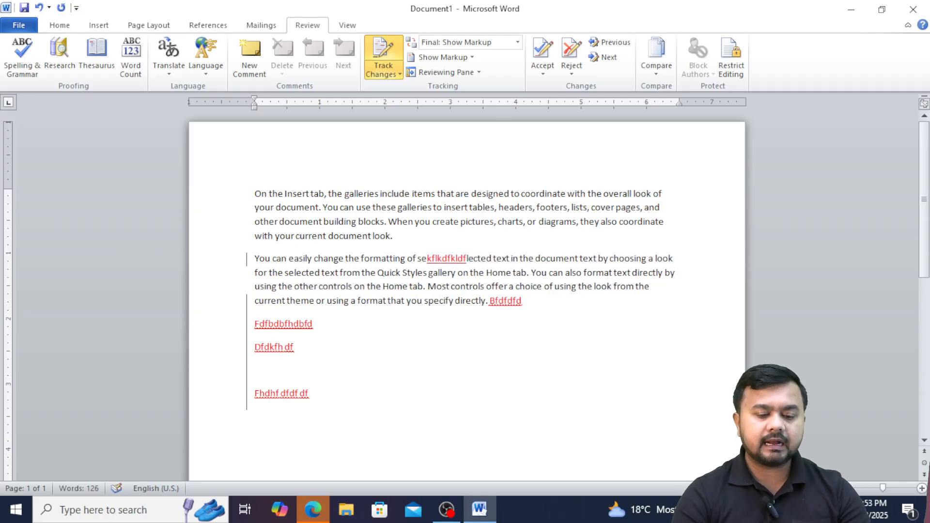
left_click(515, 274)
key("BackSpace")
key("BackSpace")
key("BackSpace")
key("BackSpace")
key("BackSpace")
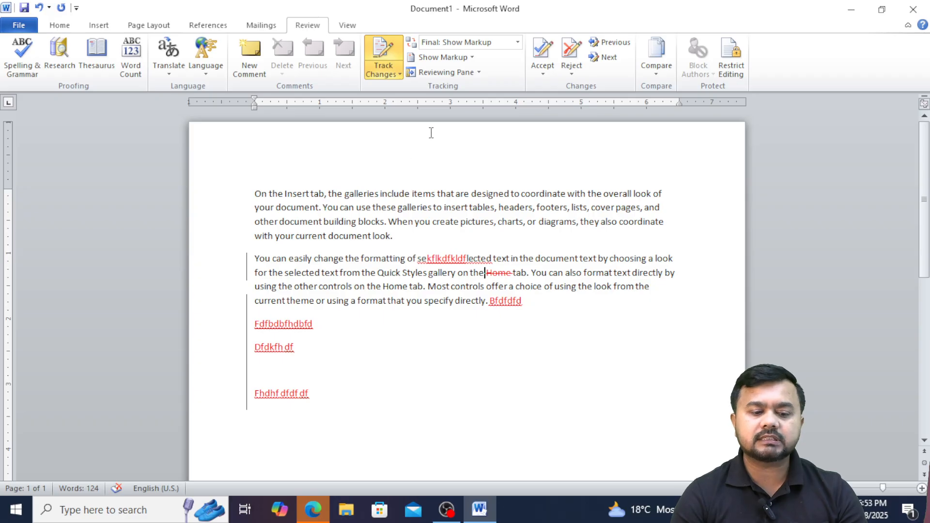
left_click(543, 77)
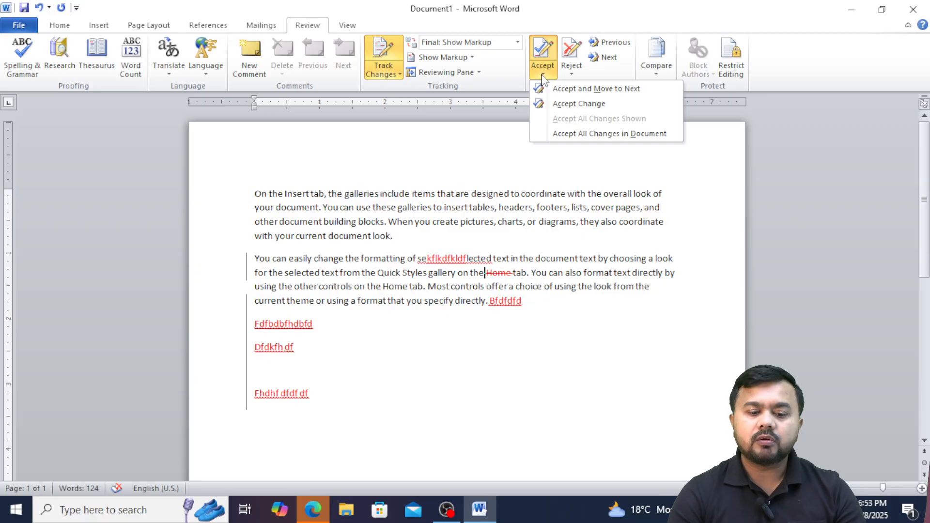
Reject all changes in the document, then switch tracking off with Ctrl+Shift+E.
left_click(573, 76)
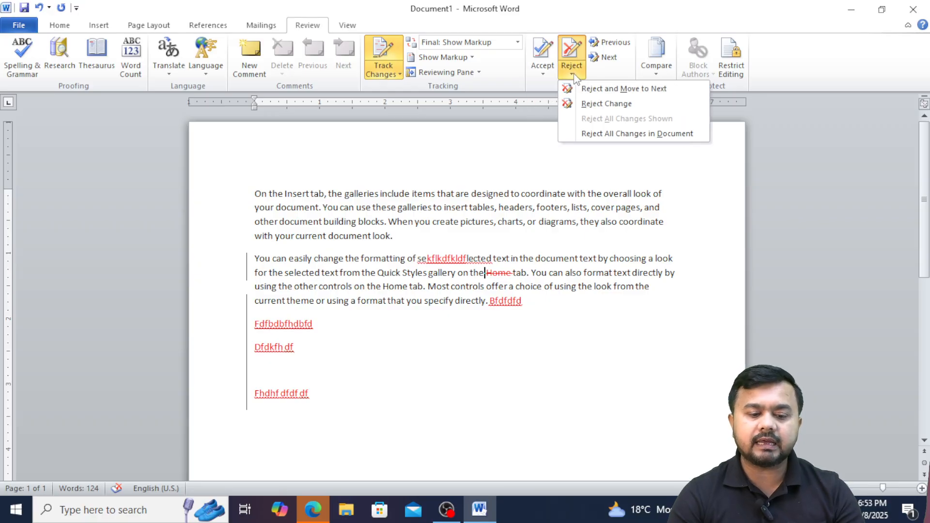
left_click(548, 74)
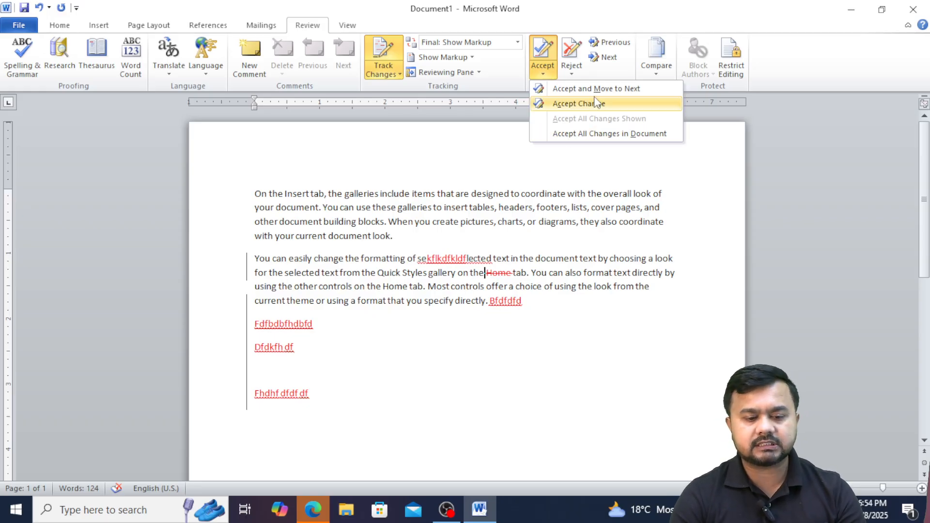
left_click(572, 73)
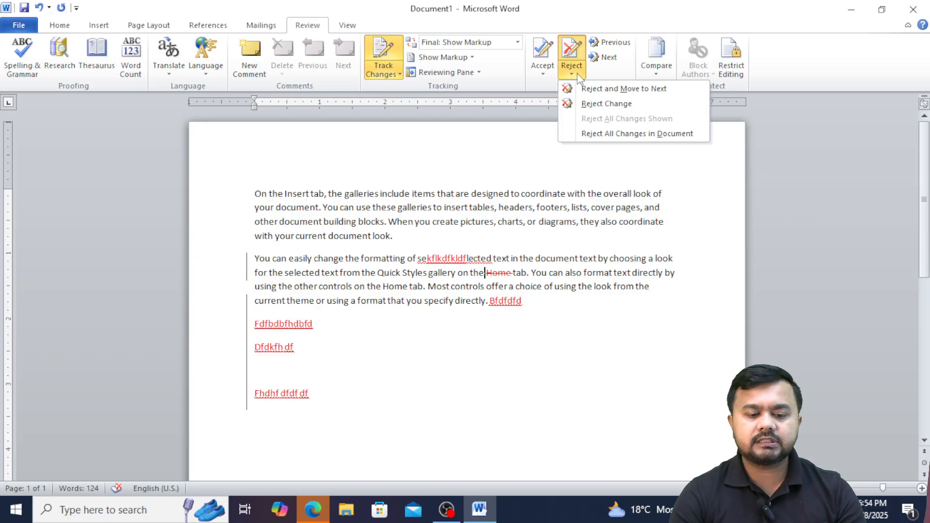
left_click(608, 133)
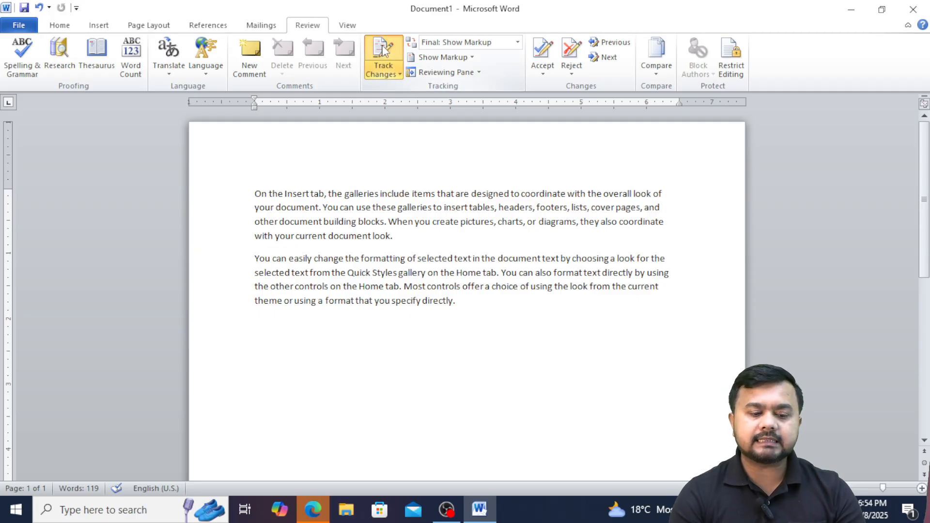
key("ctrl+shift+e")
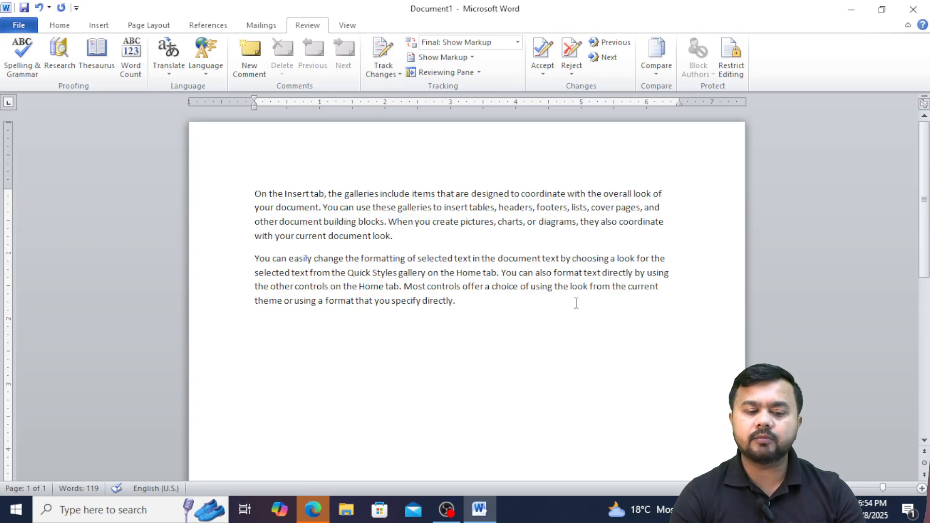
Browse the Show Markup and Display for Review choices unchanged, then open the Compare menu.
left_click(472, 57)
left_click(505, 47)
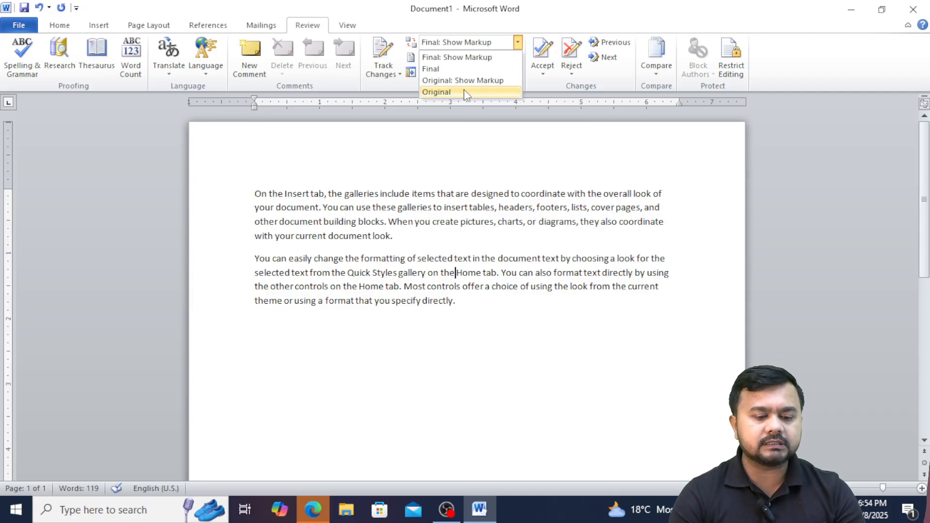
left_click(554, 102)
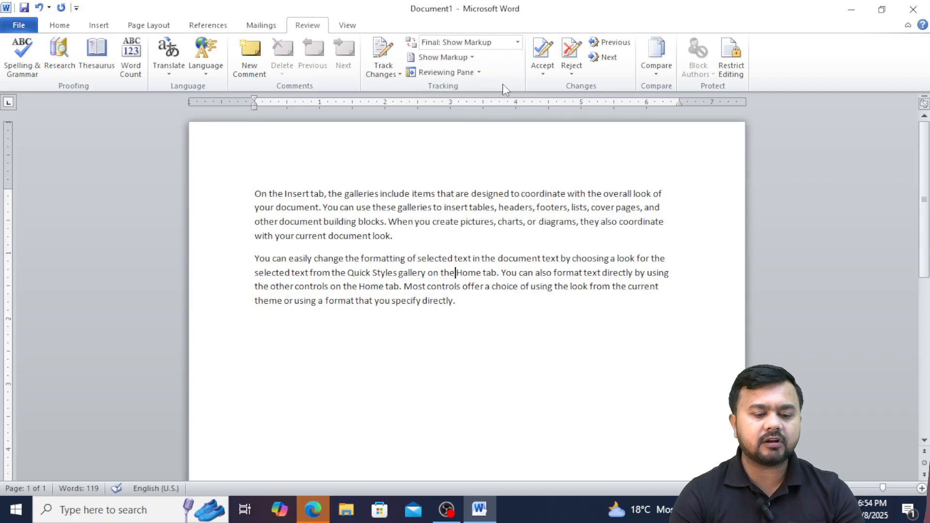
left_click(472, 58)
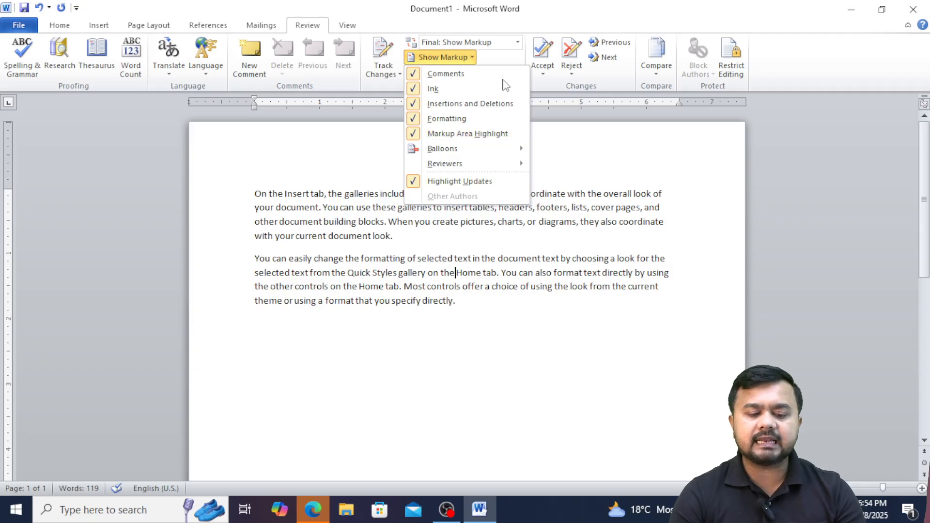
left_click(591, 189)
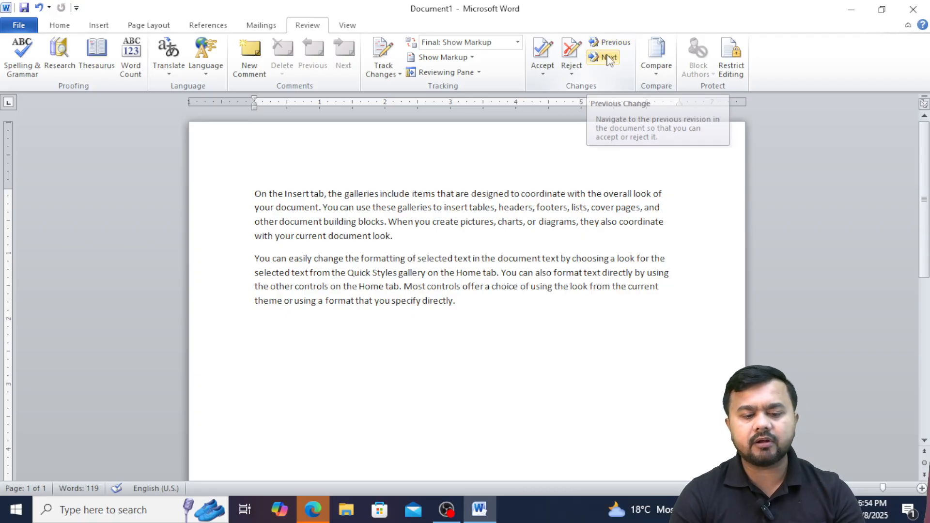
left_click(658, 72)
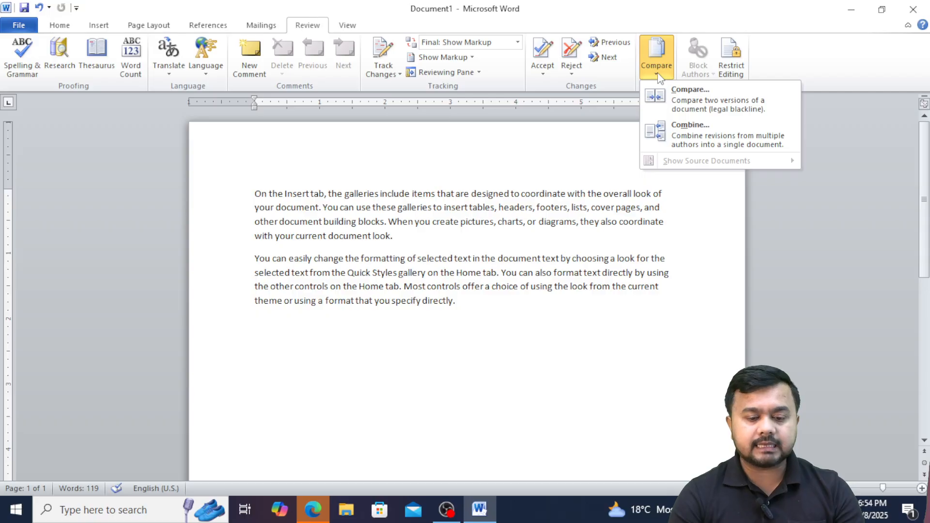
Save the document as 'Test' in the Documents\Pract folder.
left_click(455, 273)
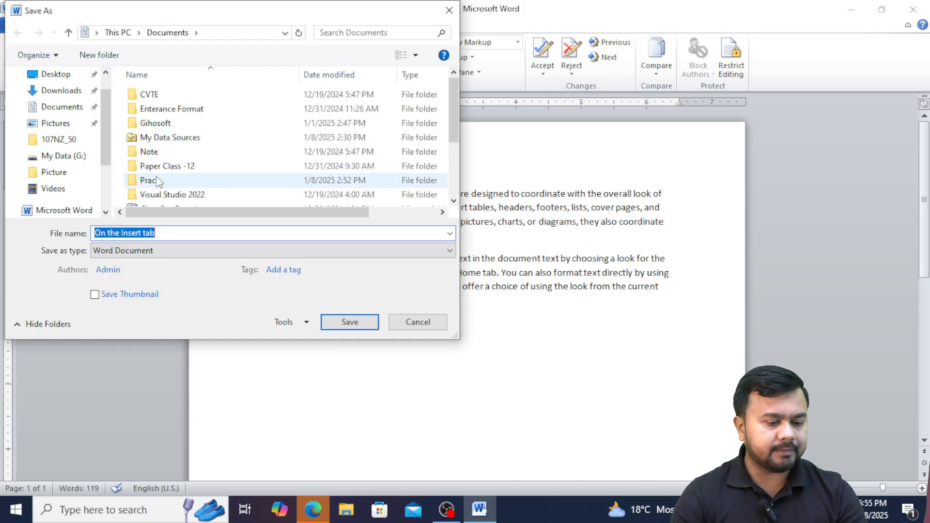
left_click(157, 181)
double_click(157, 178)
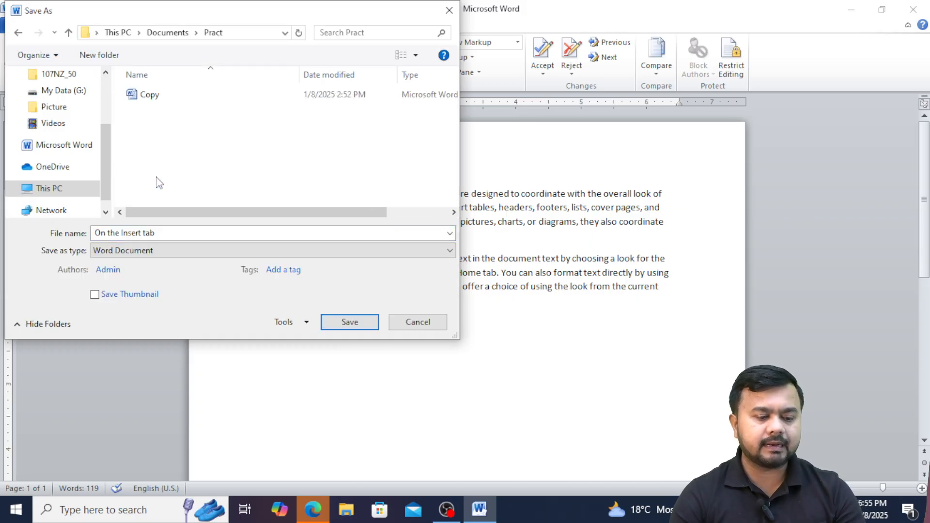
left_click_drag(159, 233, 92, 235)
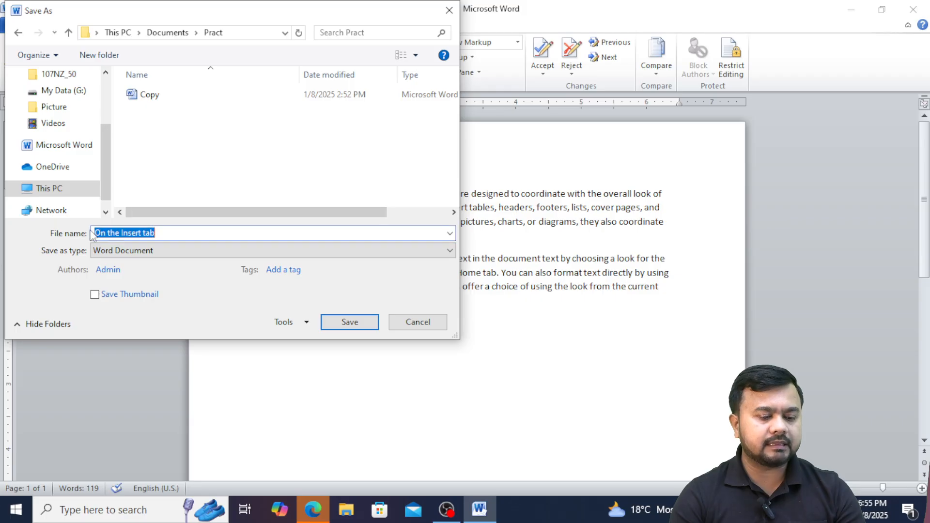
type("Test")
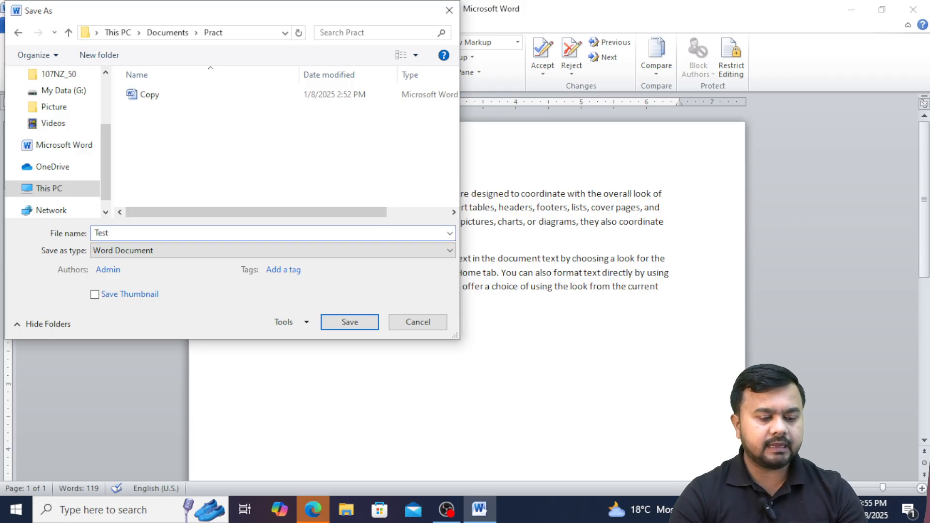
left_click(357, 330)
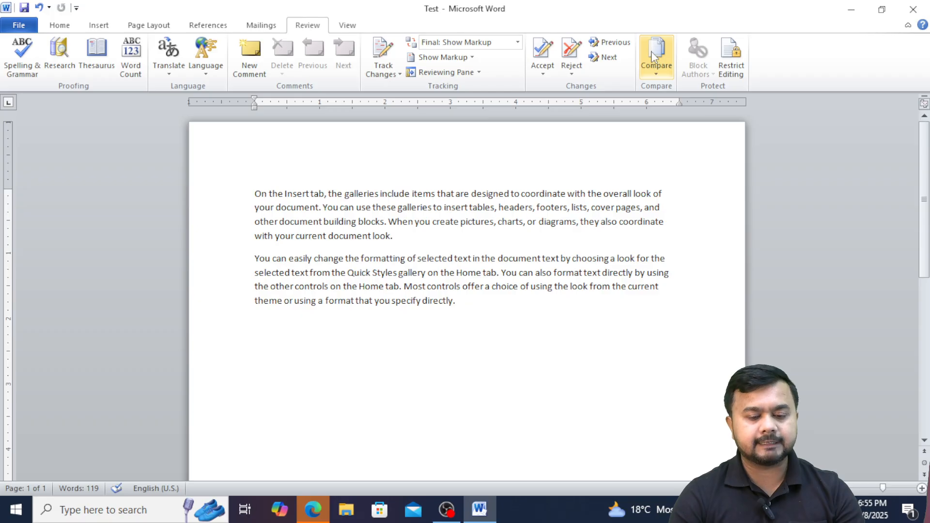
Compare Test as the original document against Copy as the revised document.
left_click(656, 72)
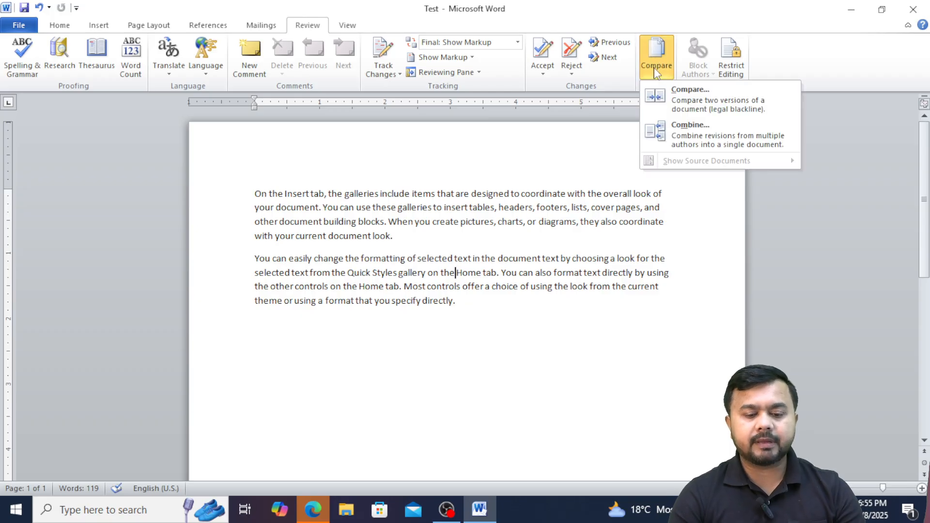
left_click(676, 107)
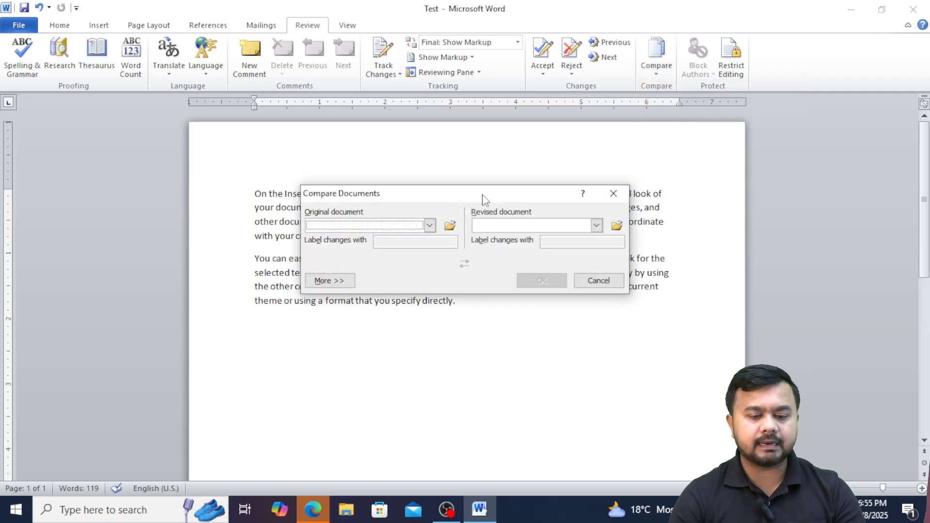
left_click(450, 226)
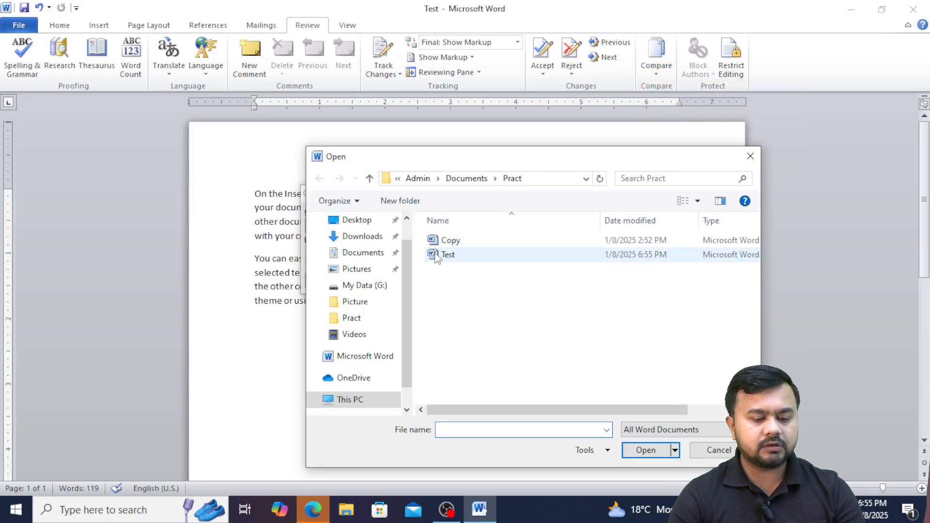
left_click(439, 259)
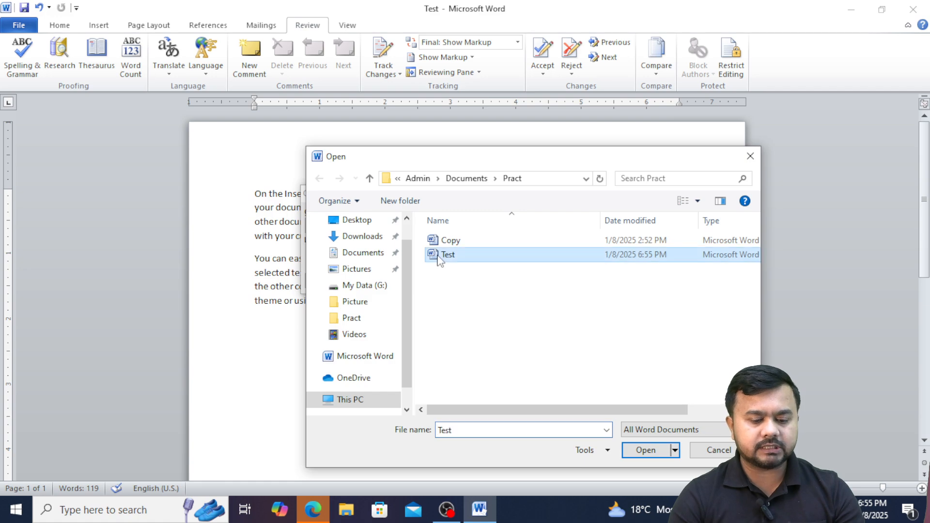
left_click(646, 451)
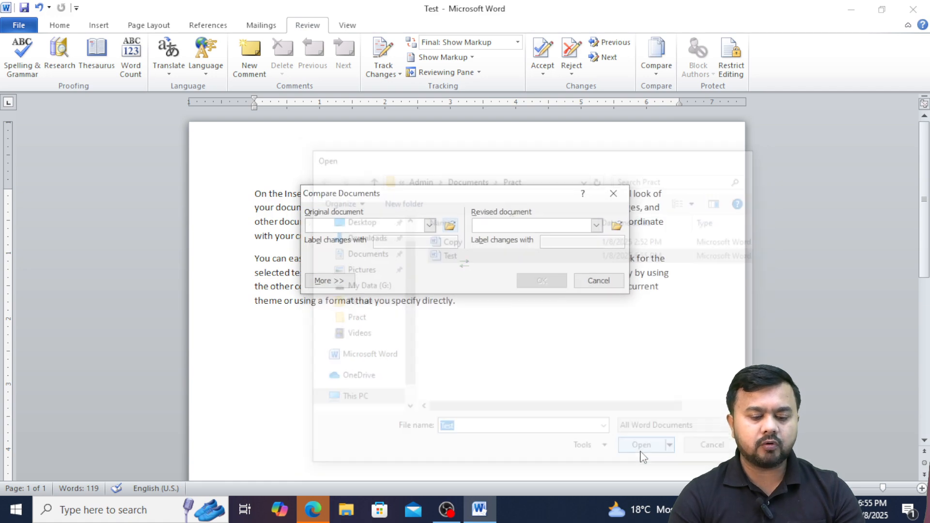
left_click(617, 226)
left_click(446, 241)
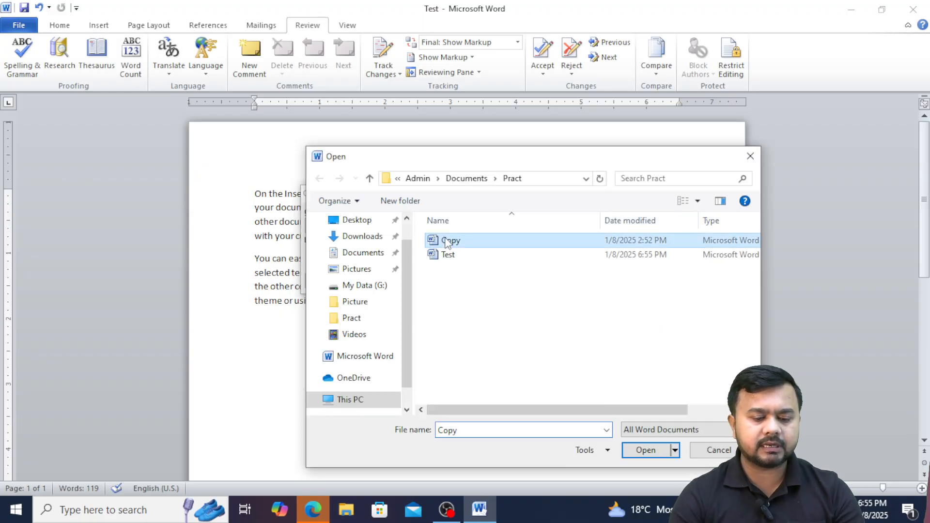
left_click(649, 455)
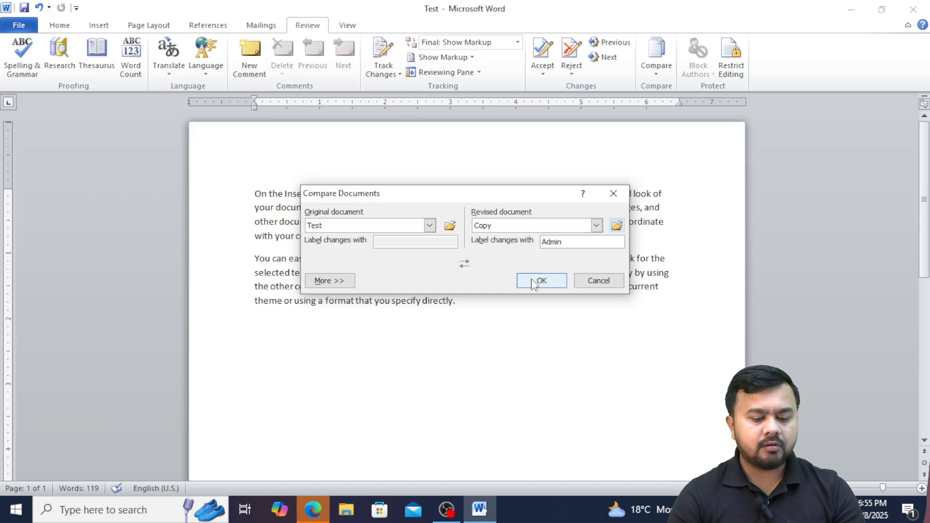
left_click(541, 282)
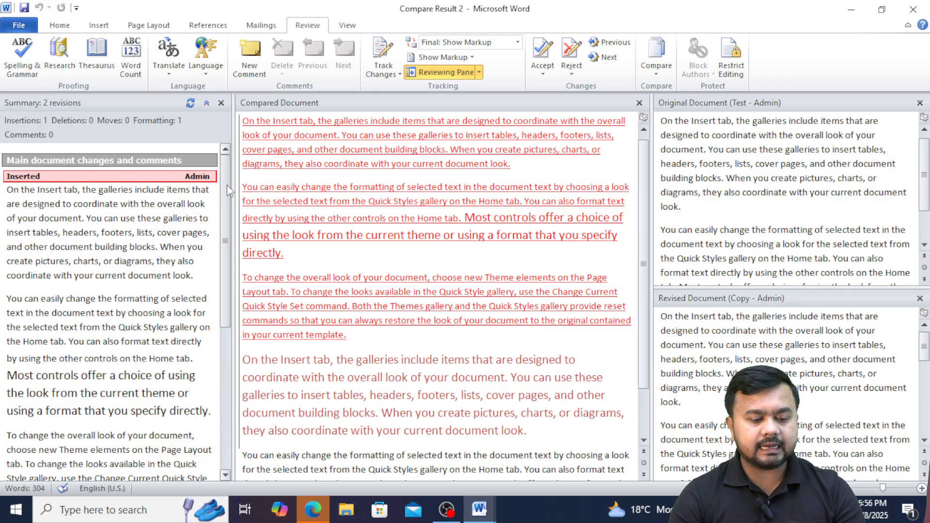
Review the Compare Result 2 revisions, then hide the original and revised source panes.
left_click_drag(227, 185, 231, 357)
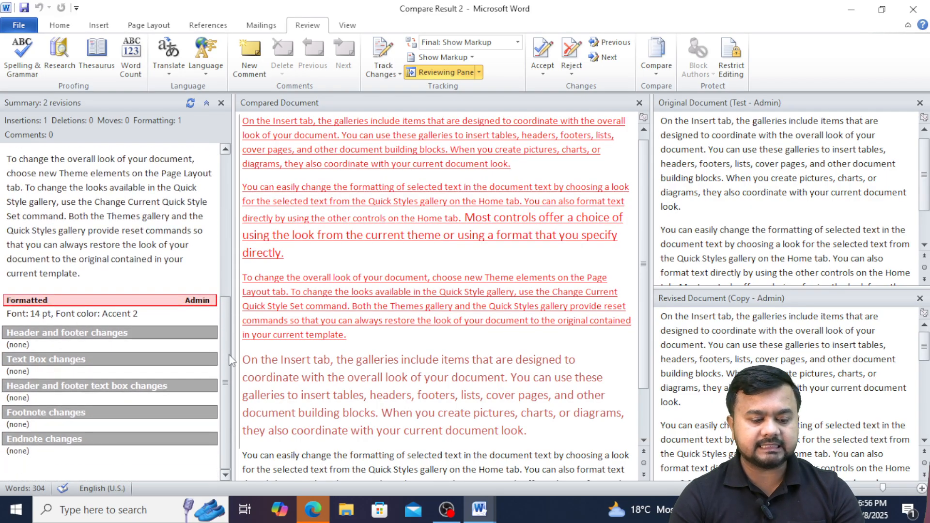
mouse_move(64, 321)
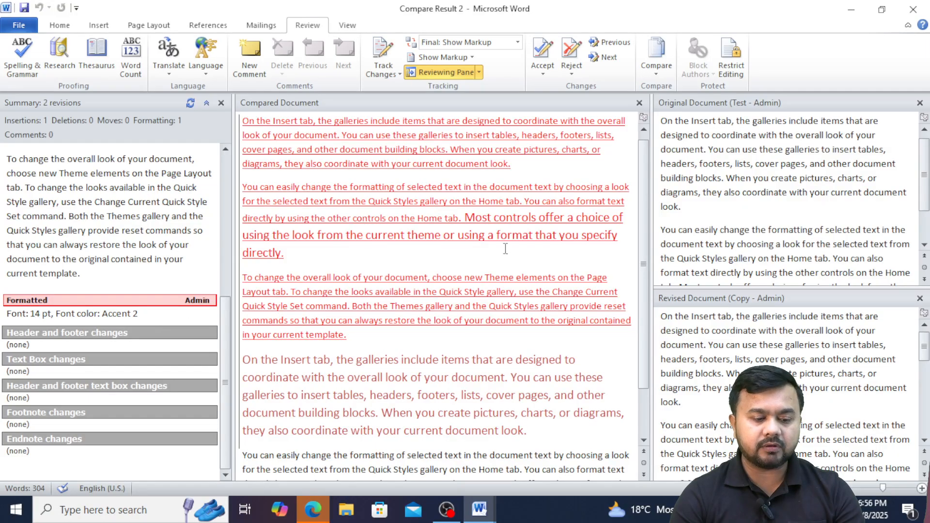
scroll(646, 364, "down", 2)
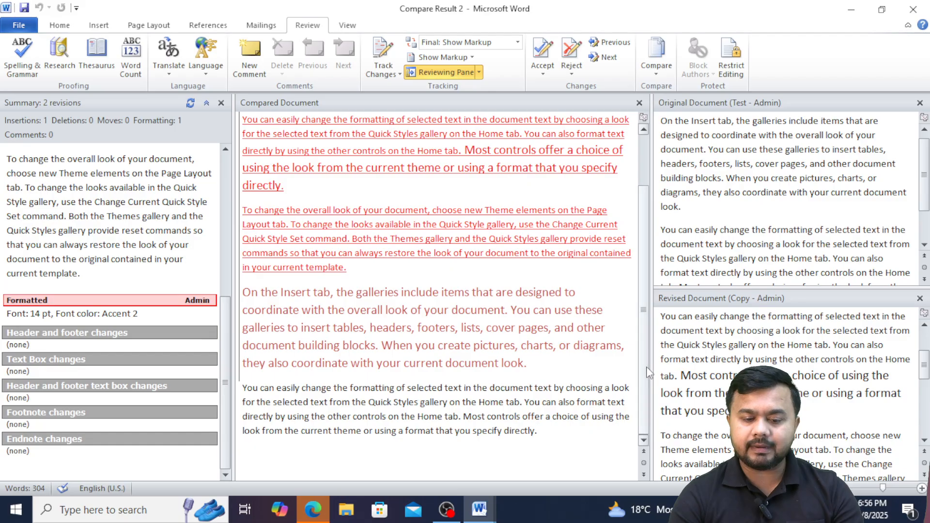
left_click(734, 336)
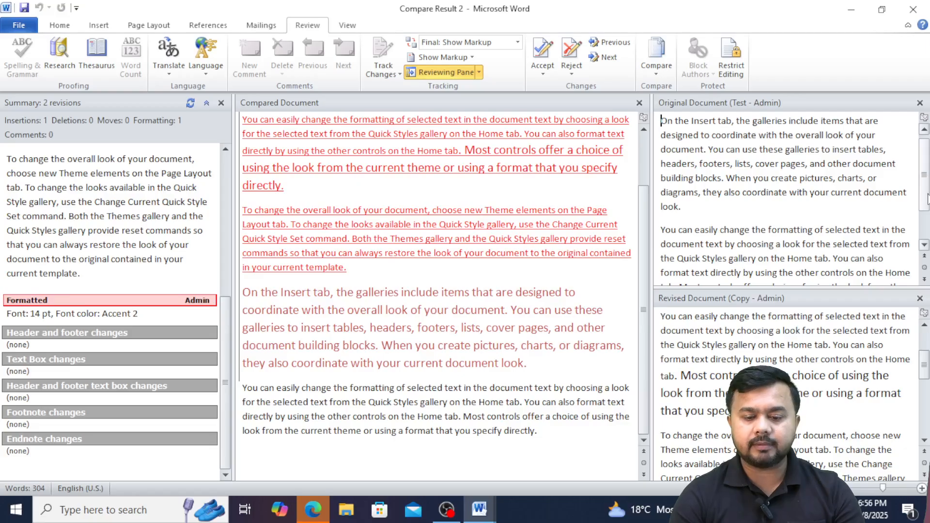
scroll(925, 177, "up", 2)
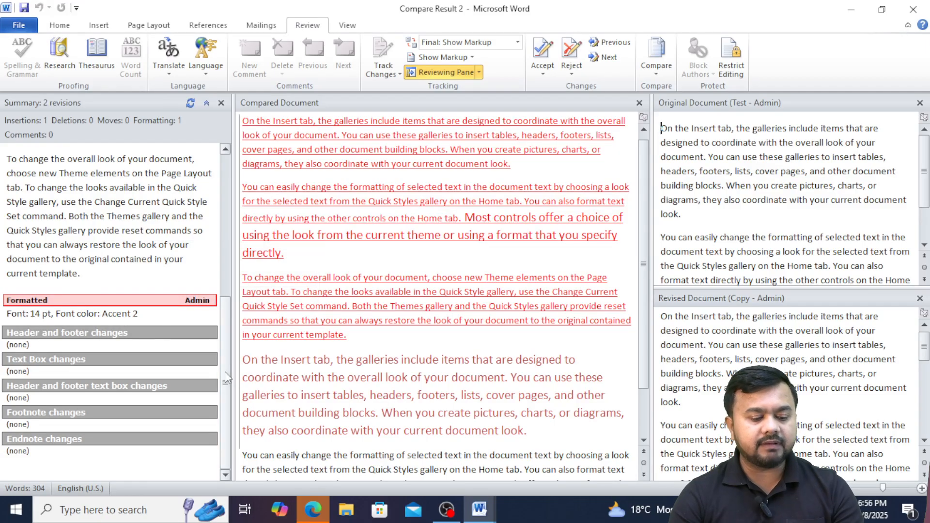
left_click_drag(224, 366, 219, 205)
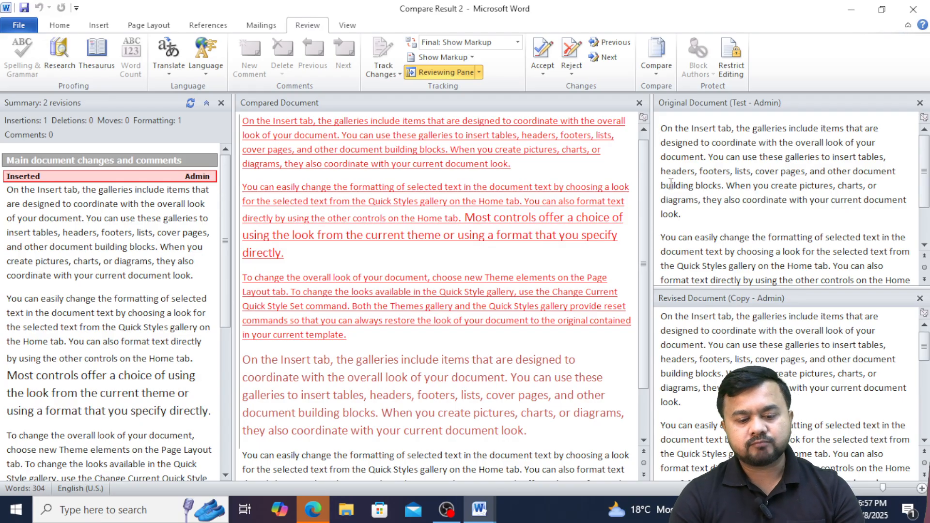
left_click(639, 104)
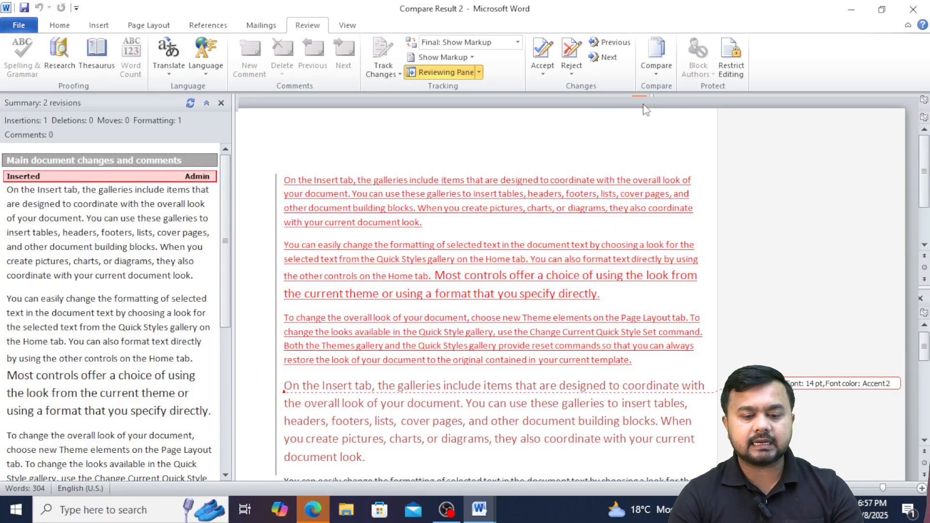
Combine Test as original with Copy as revised into a new marked-up document.
left_click(658, 74)
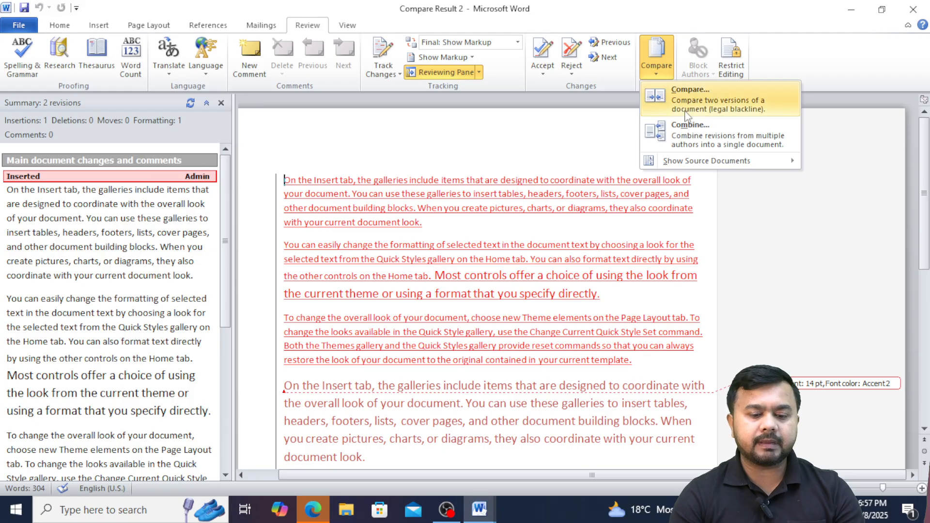
left_click(684, 142)
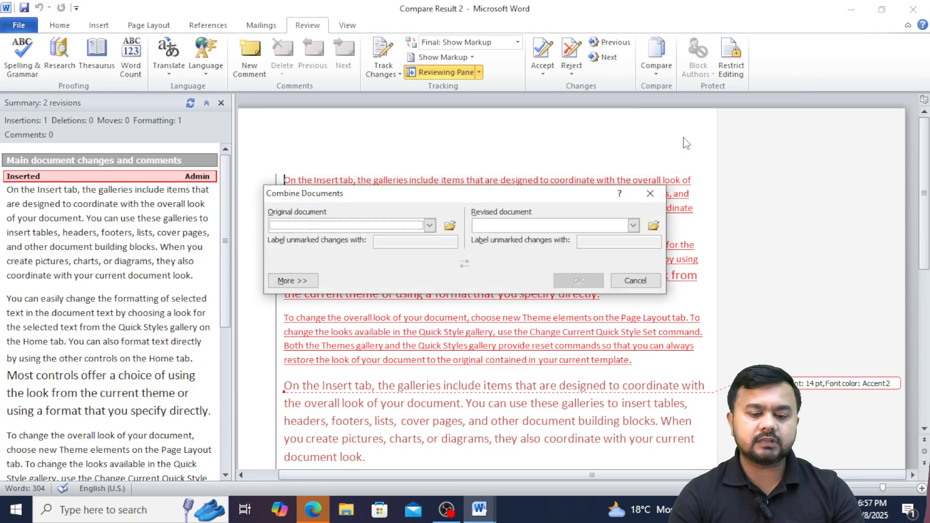
left_click(450, 226)
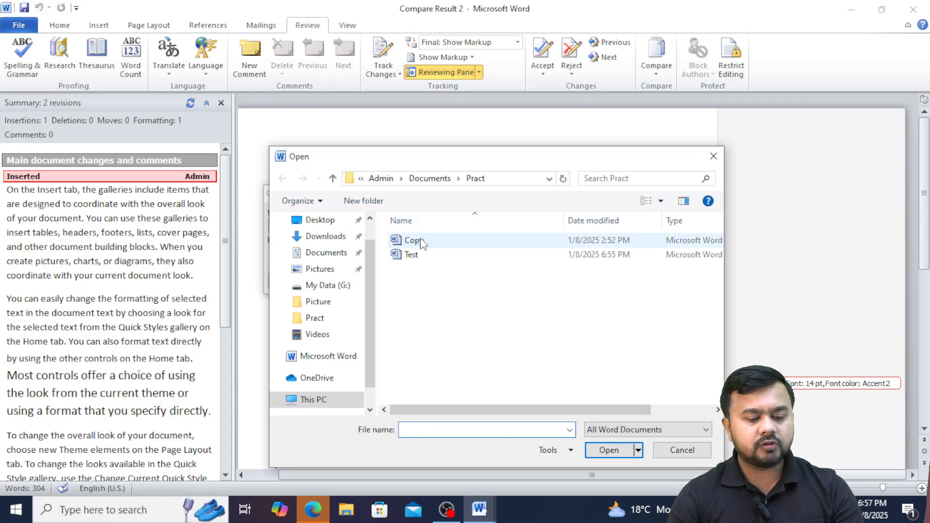
left_click(420, 242)
left_click(416, 256)
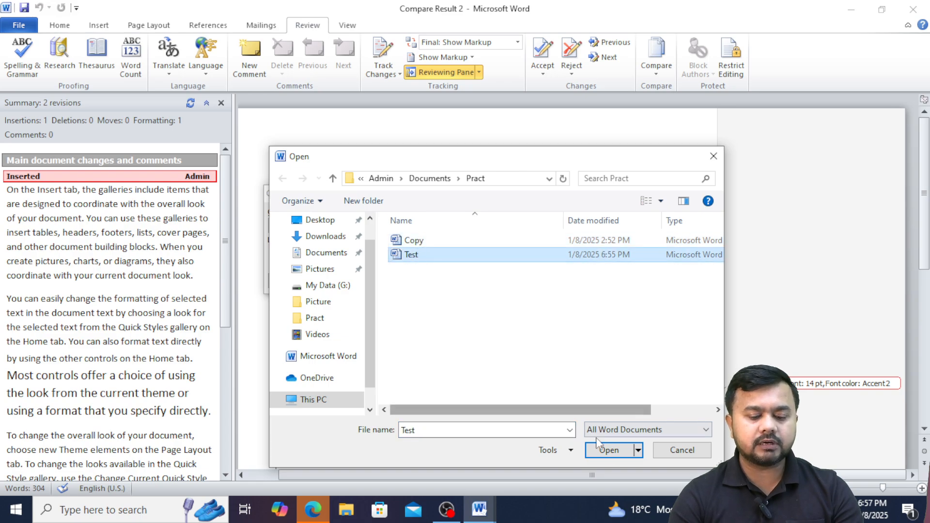
left_click(610, 451)
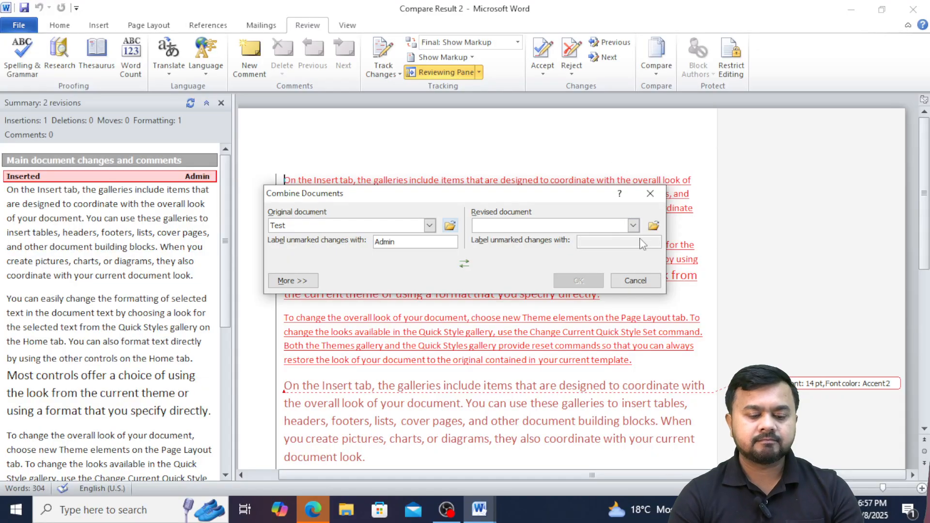
left_click(653, 227)
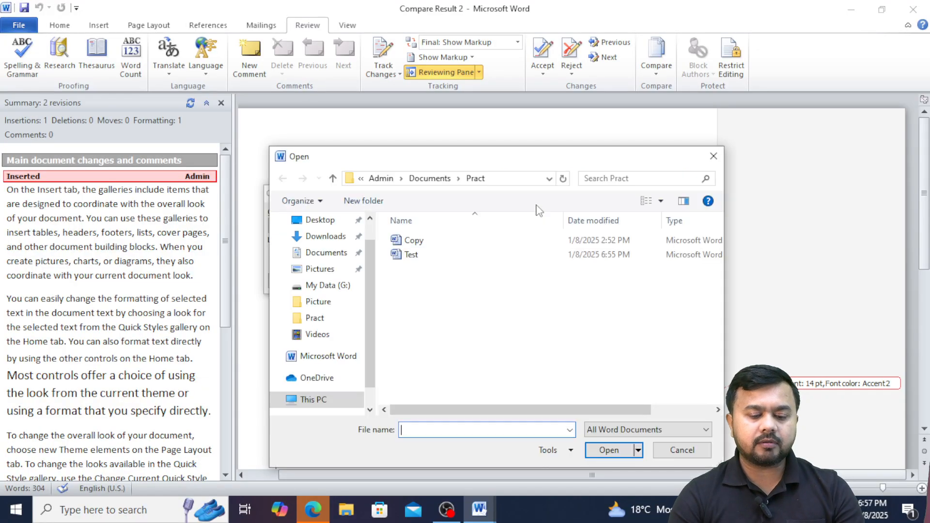
left_click(408, 242)
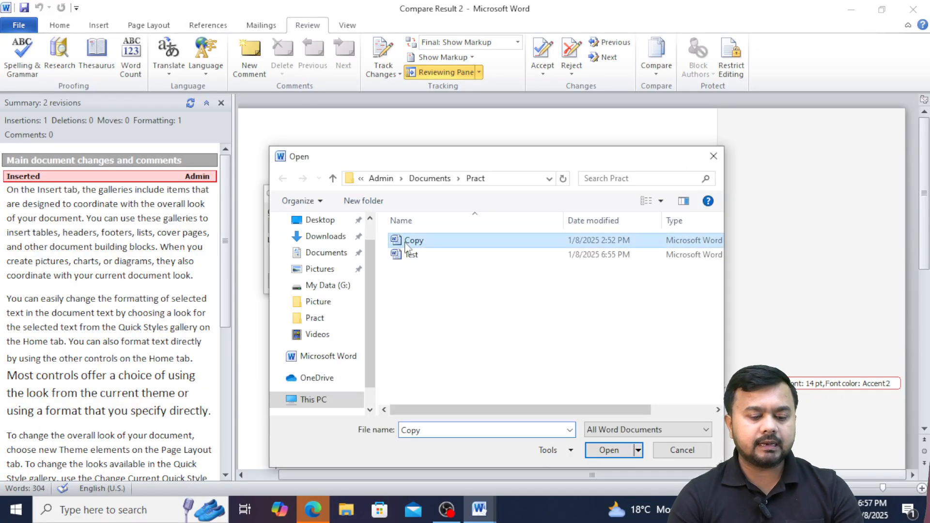
left_click(610, 451)
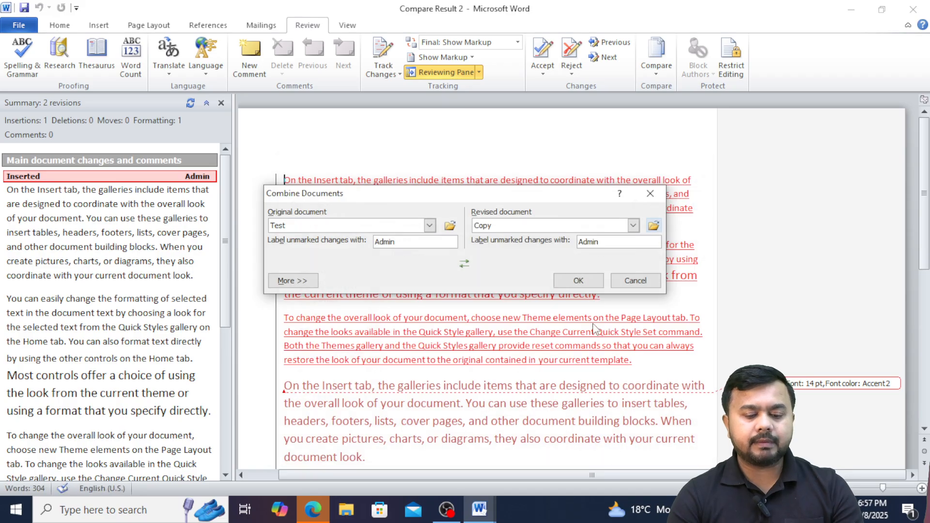
left_click(571, 284)
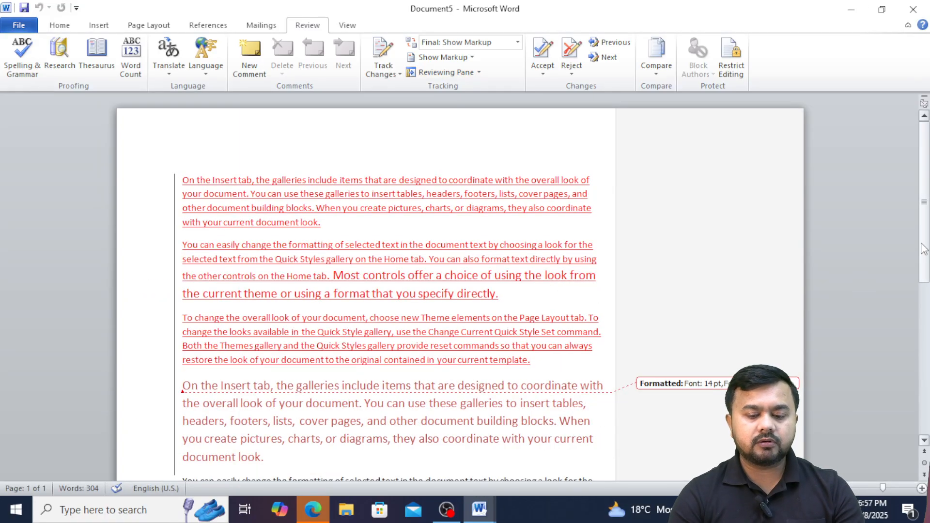
left_click_drag(926, 250, 915, 230)
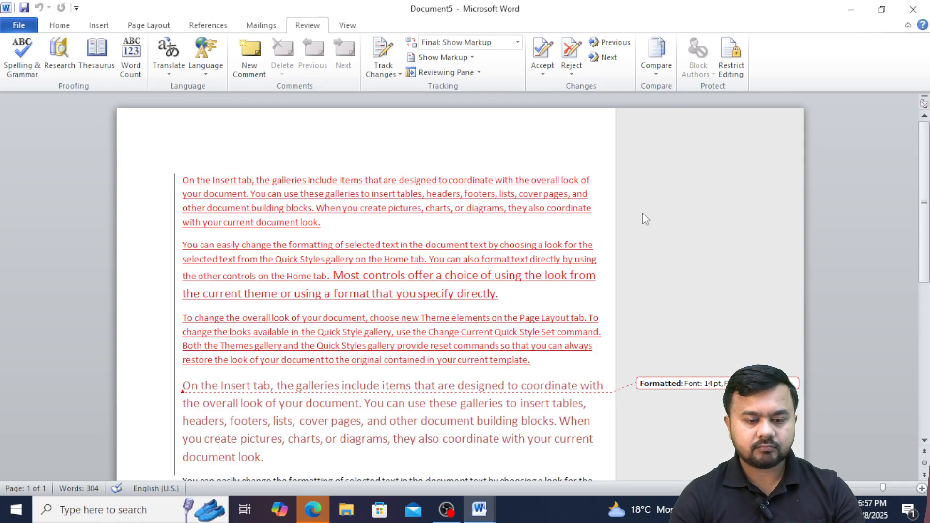
Close Combine Result 5 and Compare Result 2, choosing Don't Save for each.
left_click(914, 9)
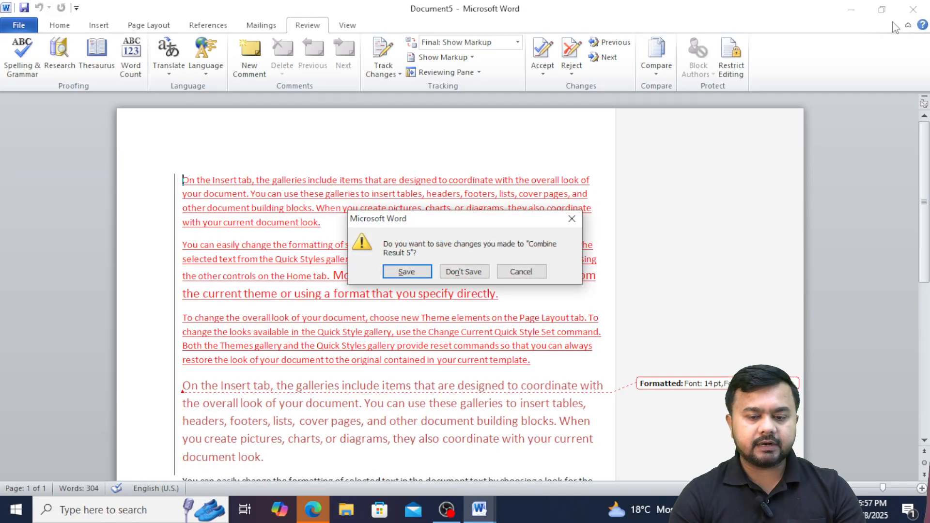
left_click(463, 273)
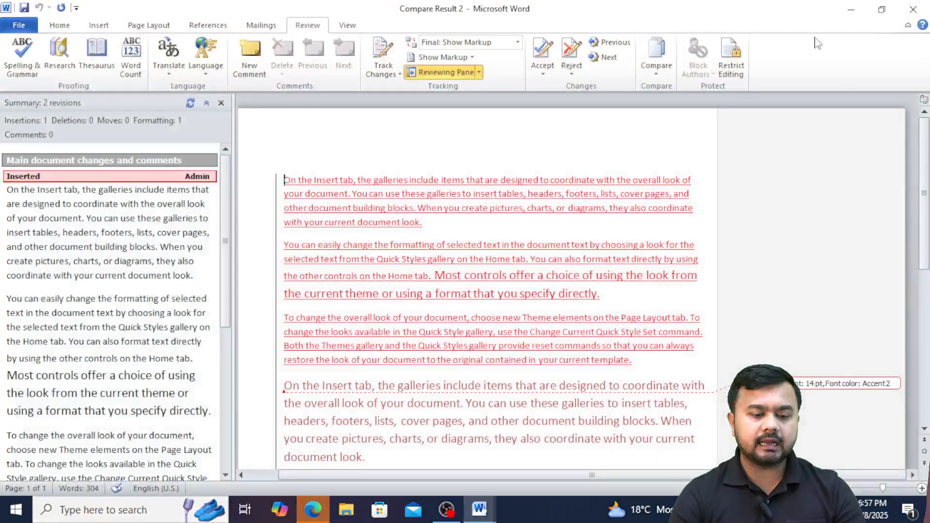
left_click(909, 9)
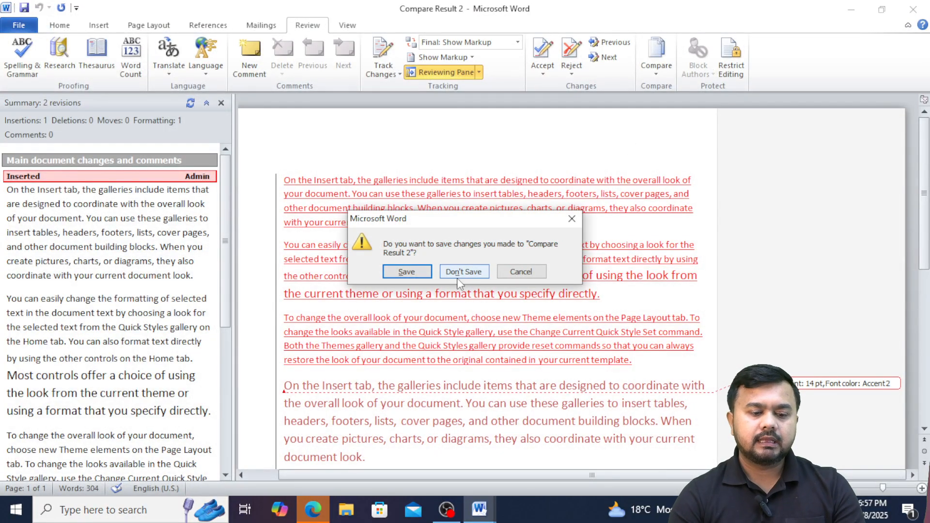
left_click(457, 274)
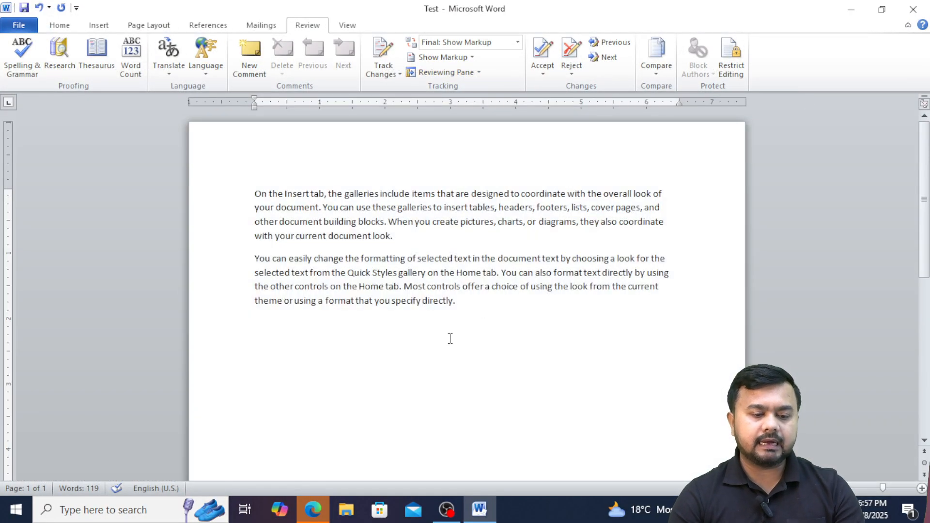
Limit formatting to selected styles and allow only No changes (Read only) editing.
left_click(733, 62)
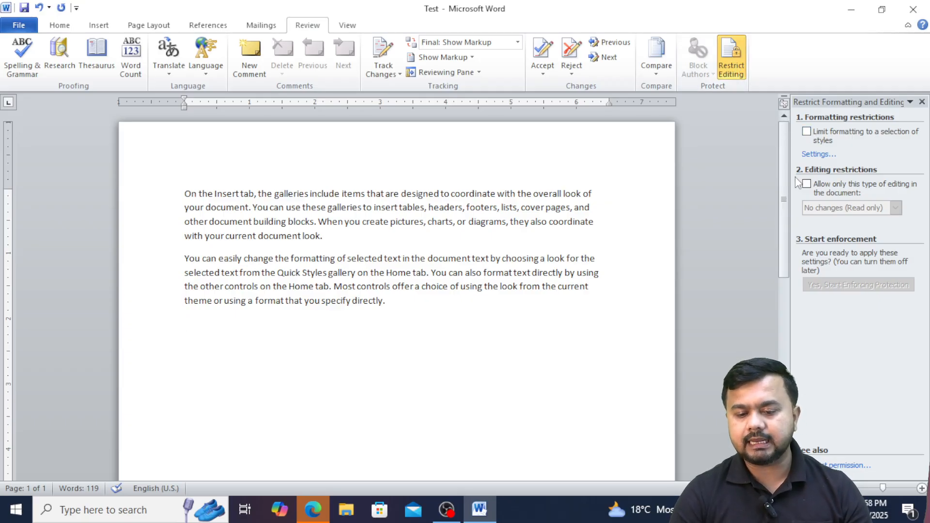
left_click(807, 132)
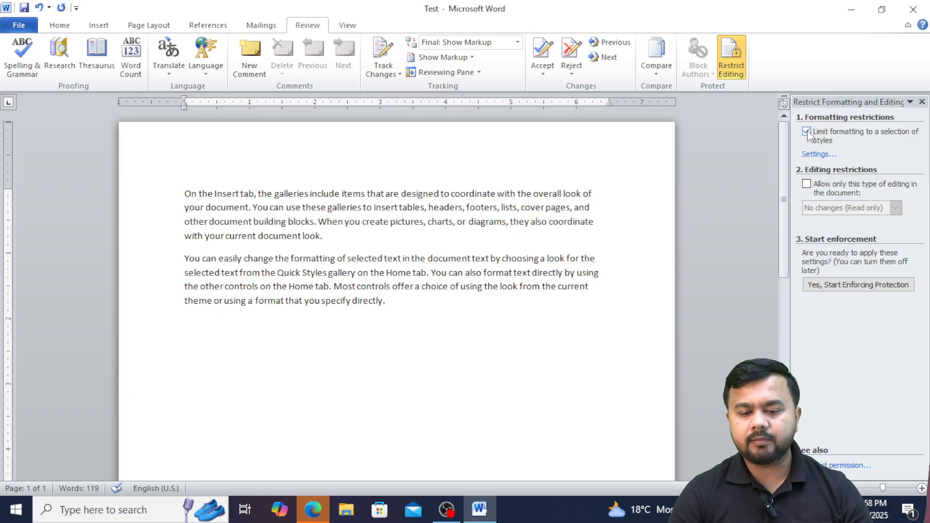
left_click(806, 184)
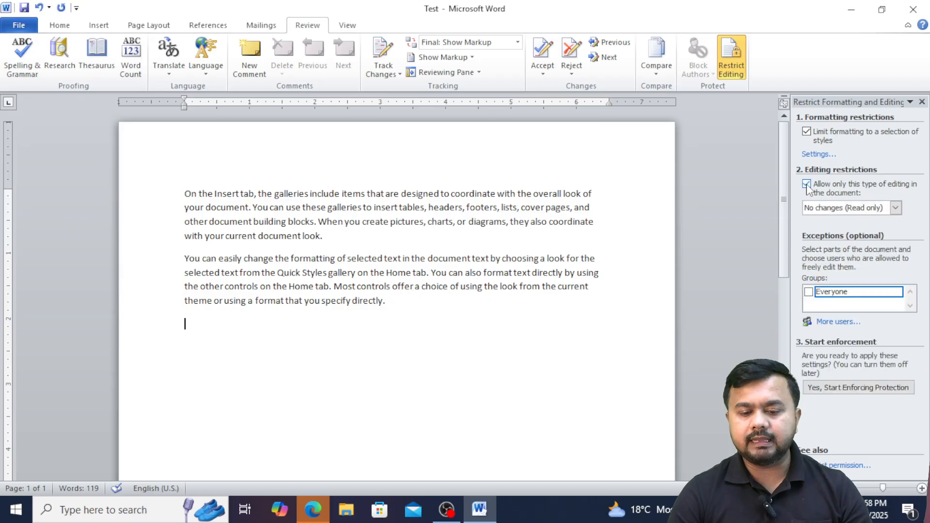
left_click(896, 207)
left_click(896, 208)
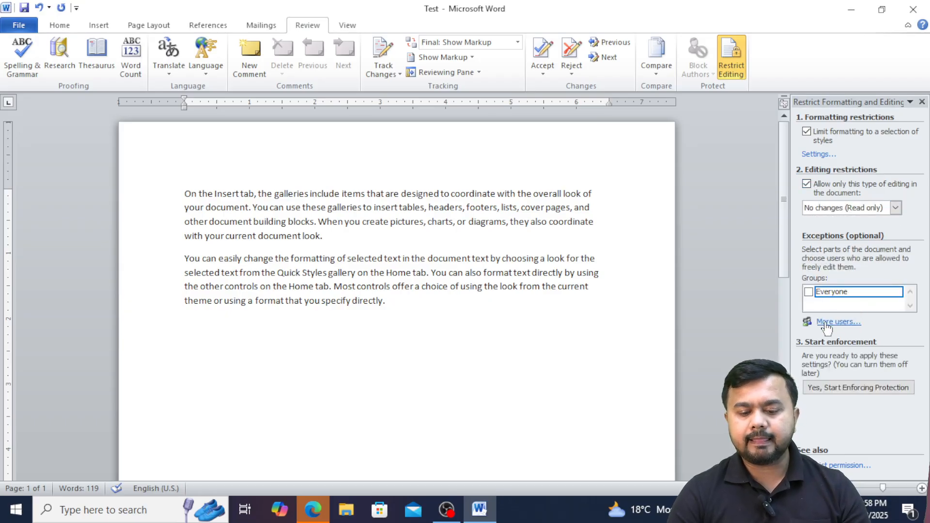
Attempt Restrict Permission twice, cancelling the rights management sign-up and credentials errors.
left_click(822, 465)
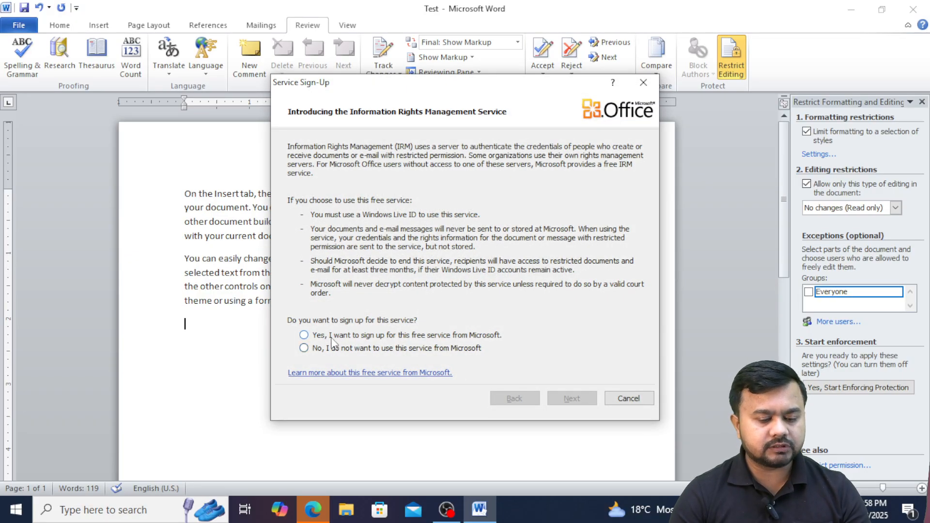
left_click(314, 350)
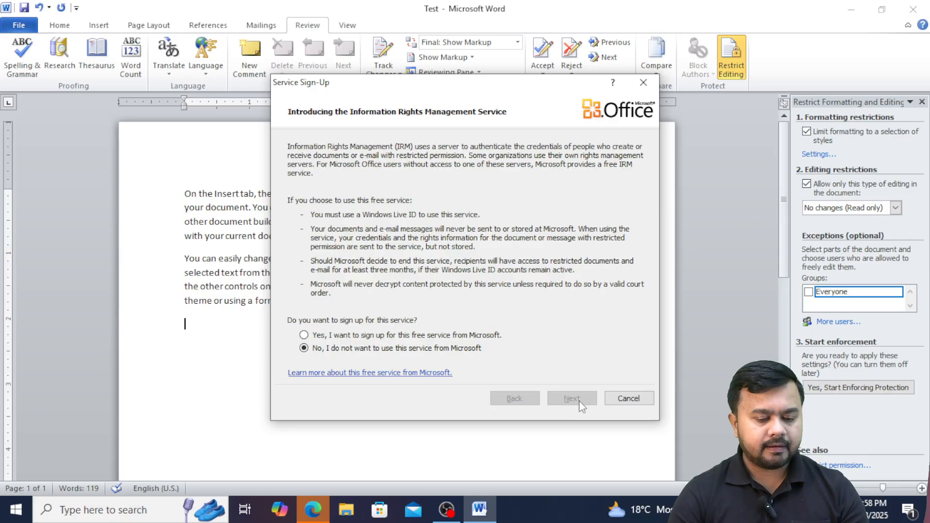
left_click(628, 398)
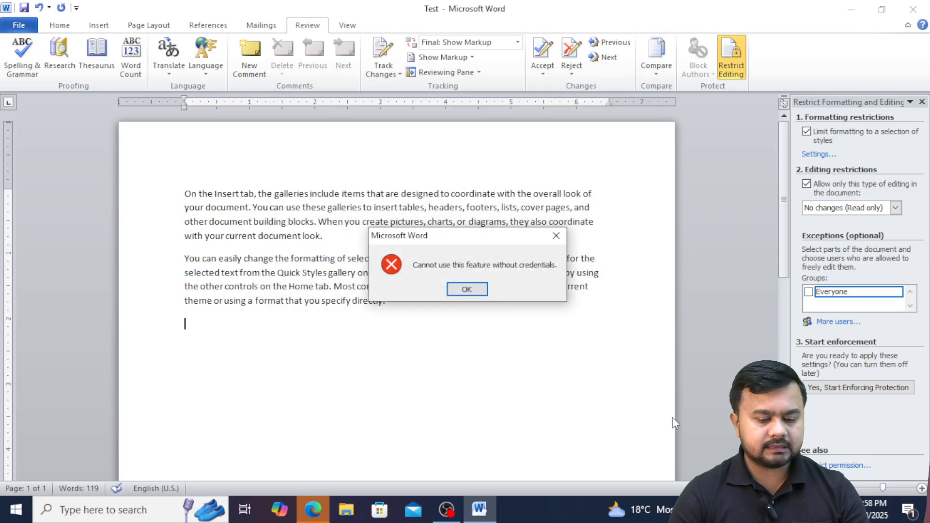
left_click(466, 290)
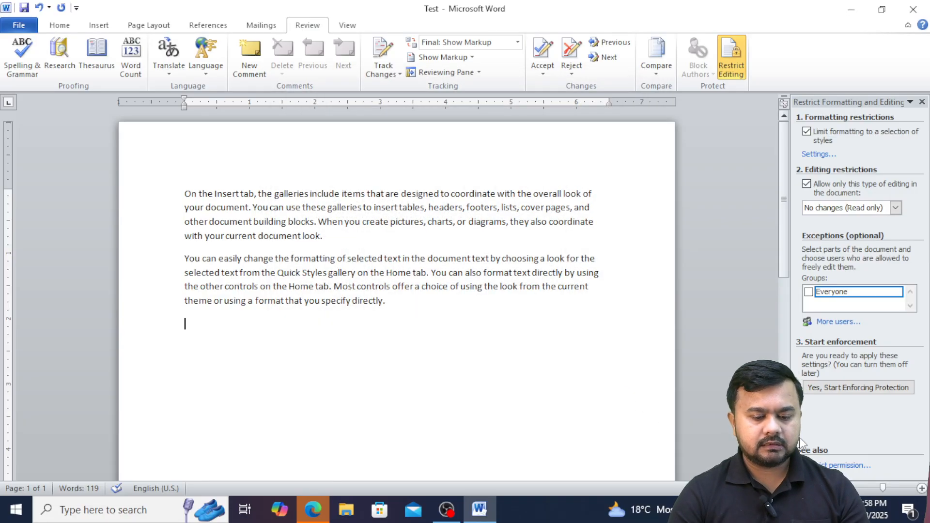
left_click(830, 466)
left_click(629, 398)
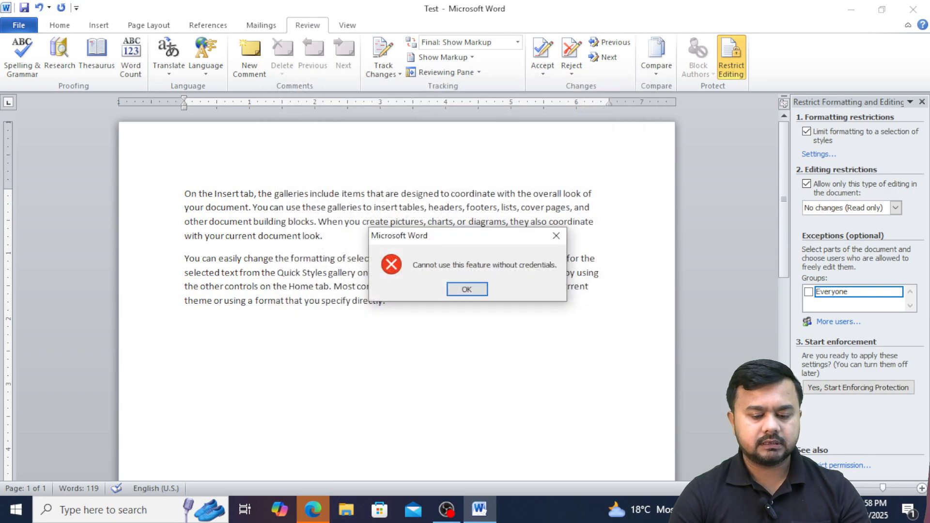
left_click(466, 289)
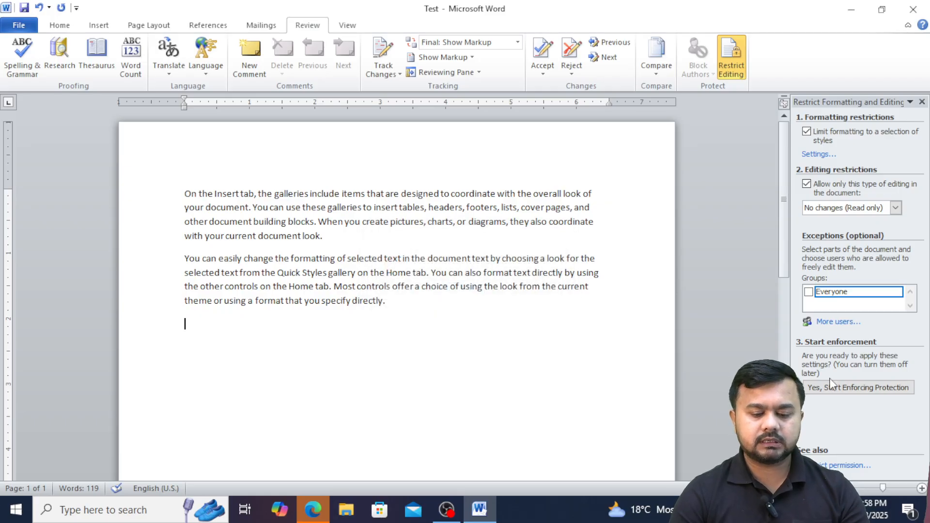
Start enforcing the read-only restriction on Test, setting and confirming a protection password.
left_click(831, 386)
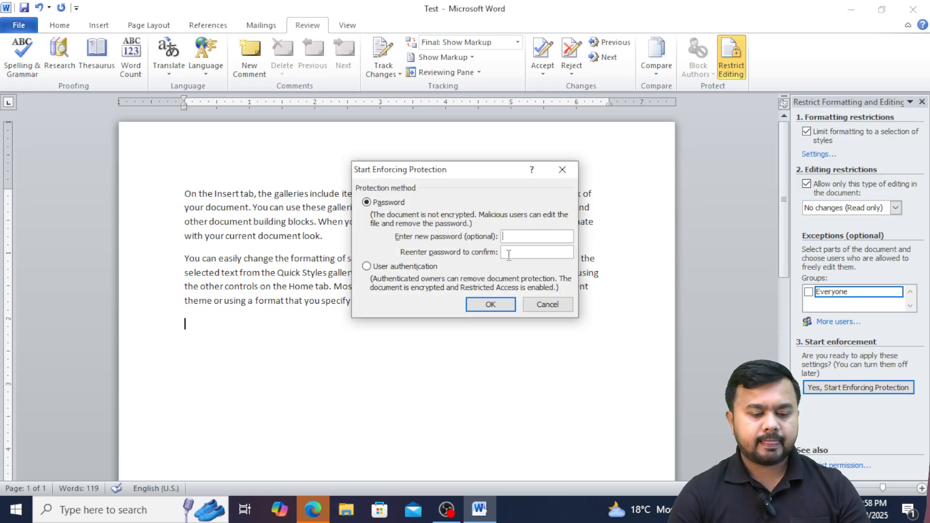
type("12345")
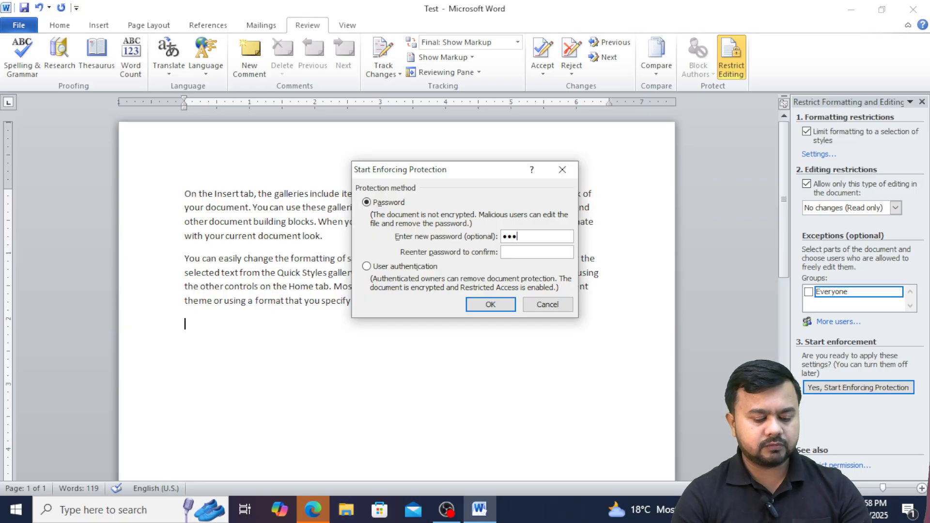
left_click(518, 254)
type("12345")
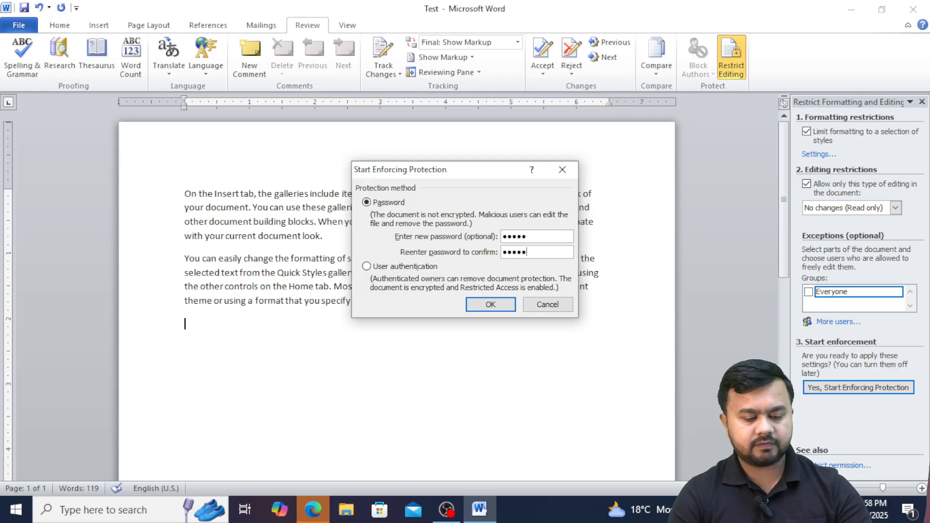
left_click(491, 304)
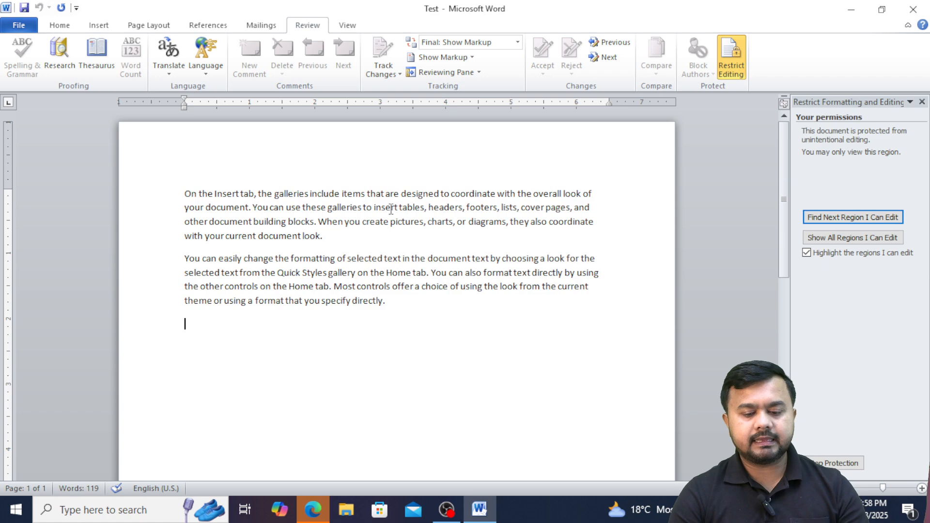
Test that the word 'directly' can't be changed, then begin Stop Protection and enter the password.
double_click(367, 301)
left_click(403, 307)
key("BackSpace")
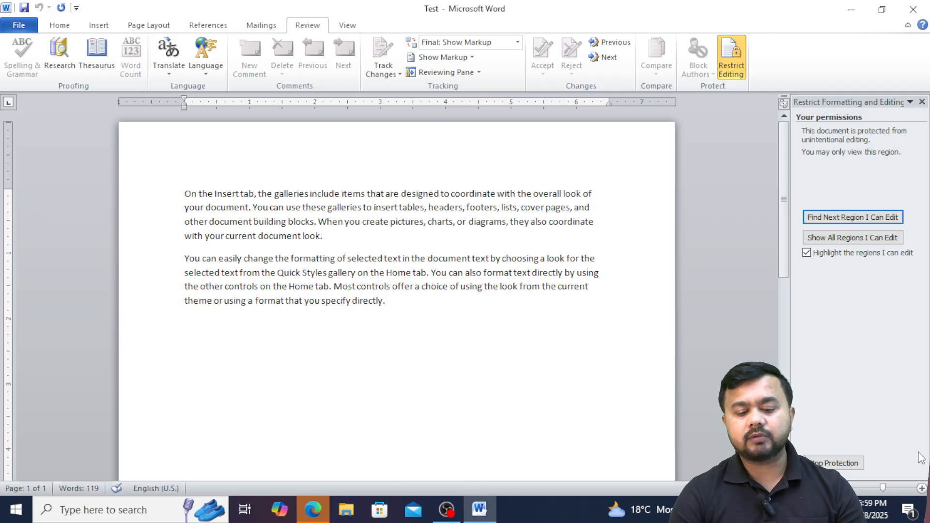
left_click(829, 464)
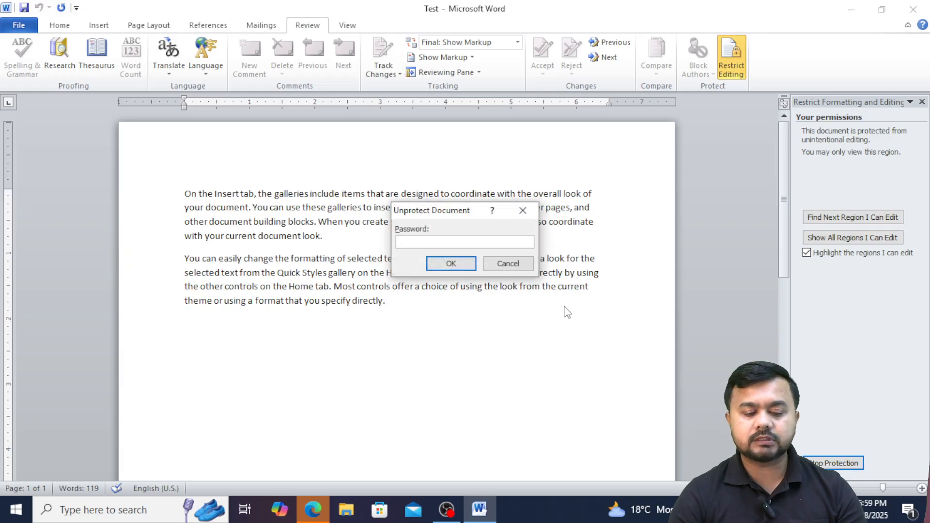
type("123")
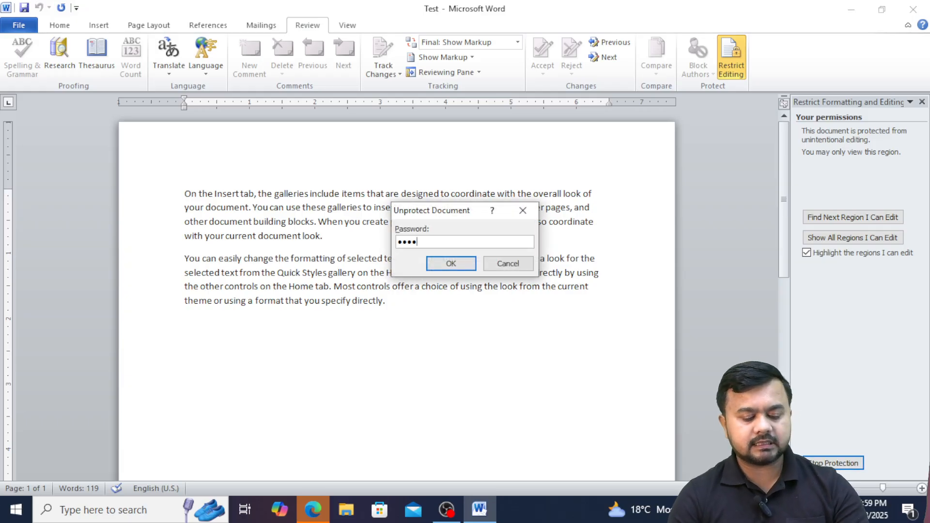
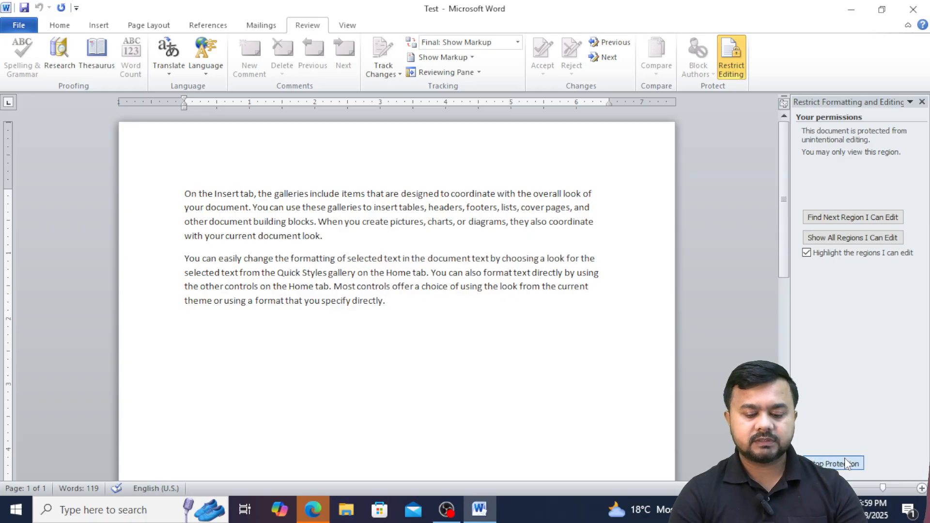
Unprotect the document with its password and show the available editing restriction types.
left_click(847, 464)
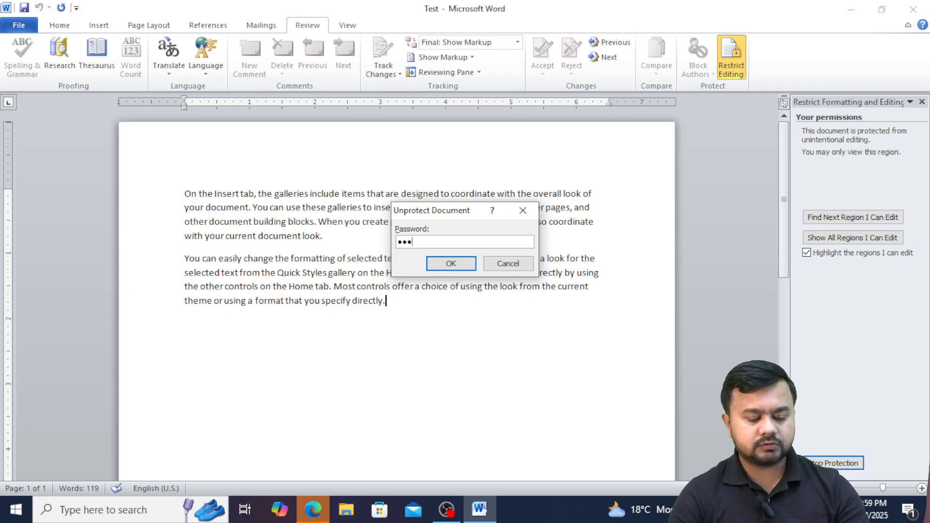
key("Return")
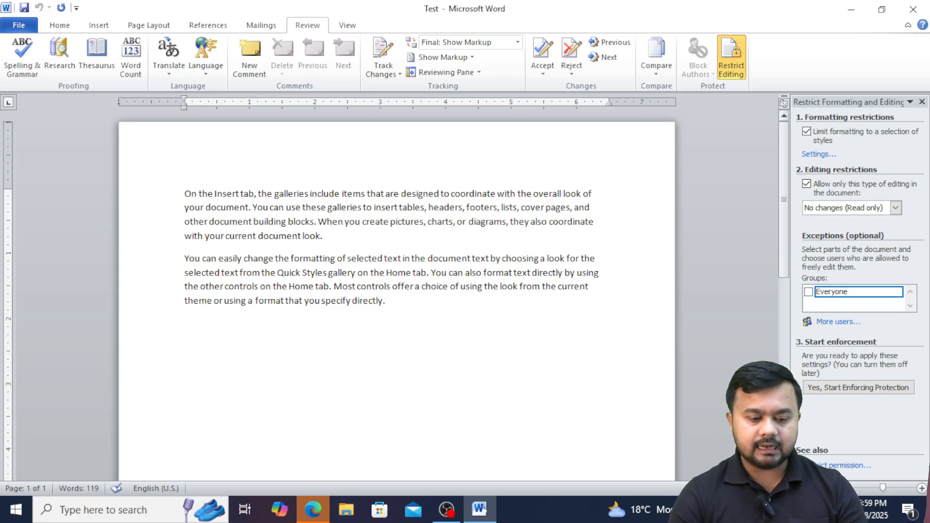
left_click(897, 207)
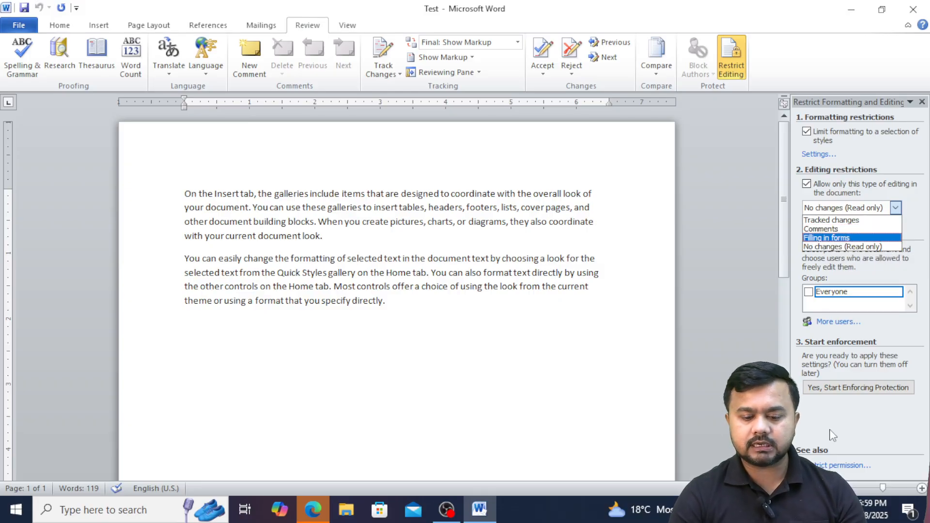
left_click(832, 393)
left_click(832, 393)
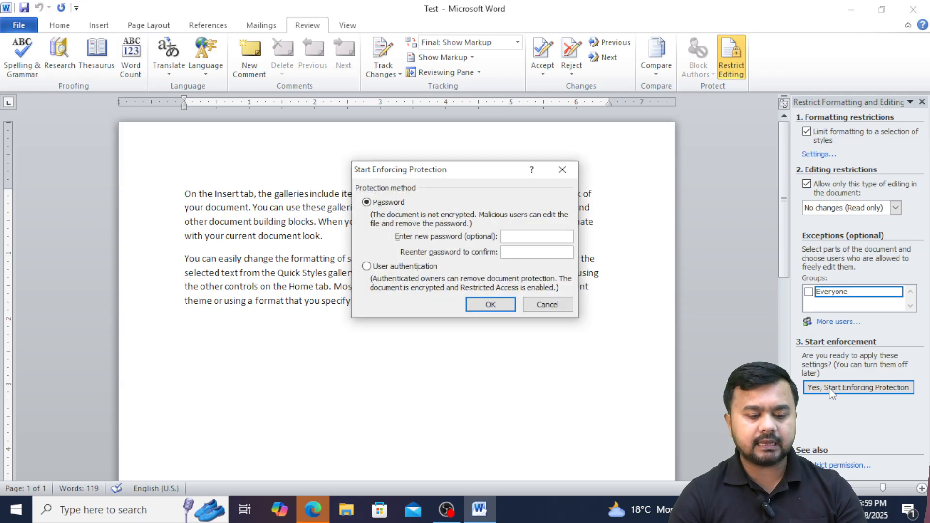
type("1")
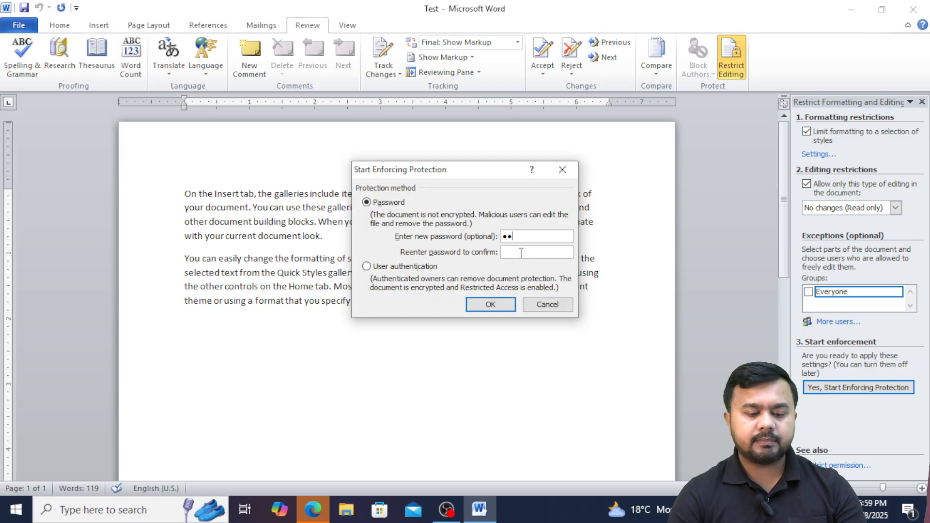
type("1")
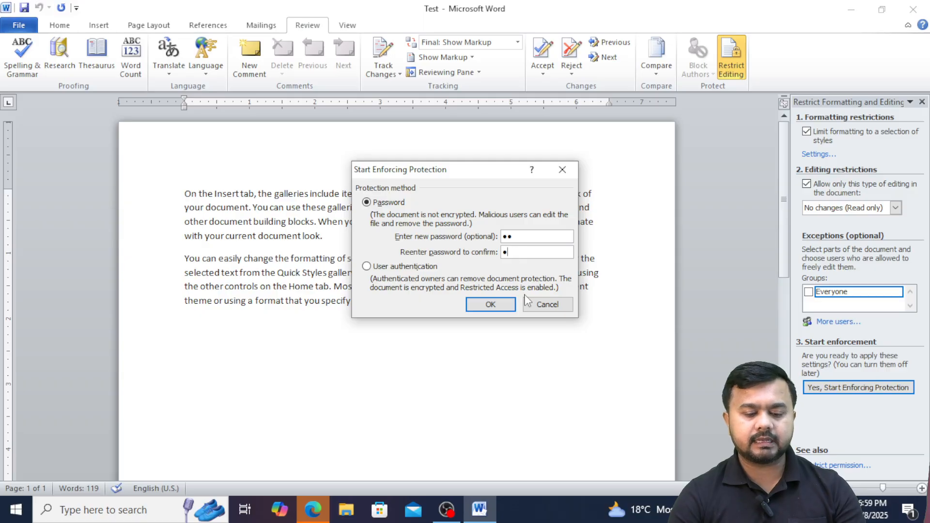
left_click(547, 305)
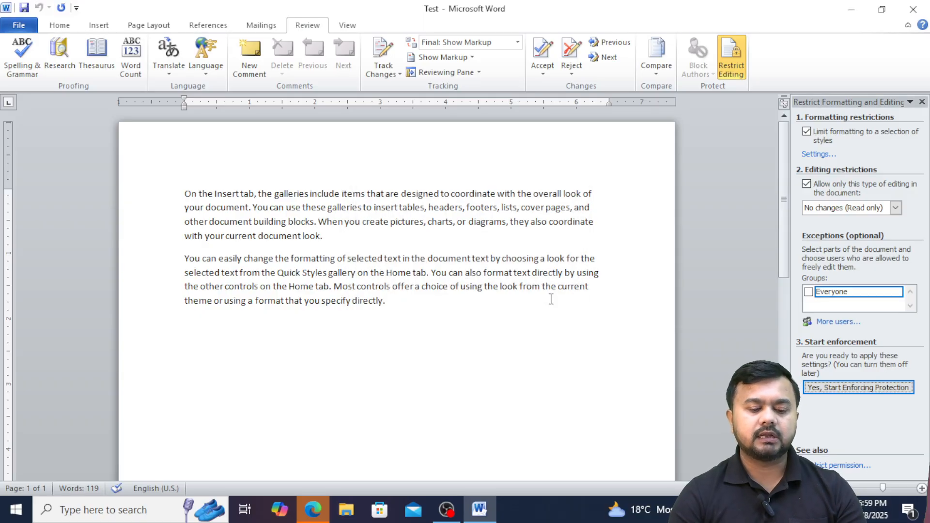